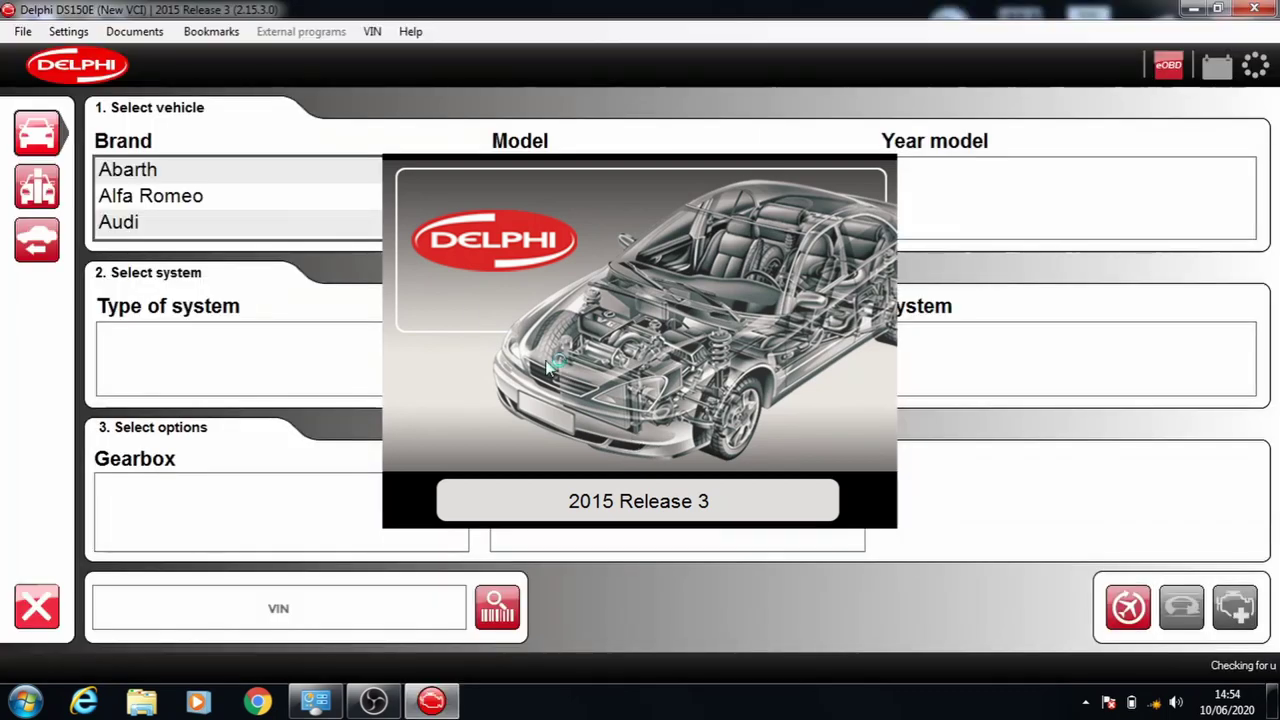
Step: Choose Mercedes as the vehicle brand
{"action": "left_click", "coordinate": [272, 206]}
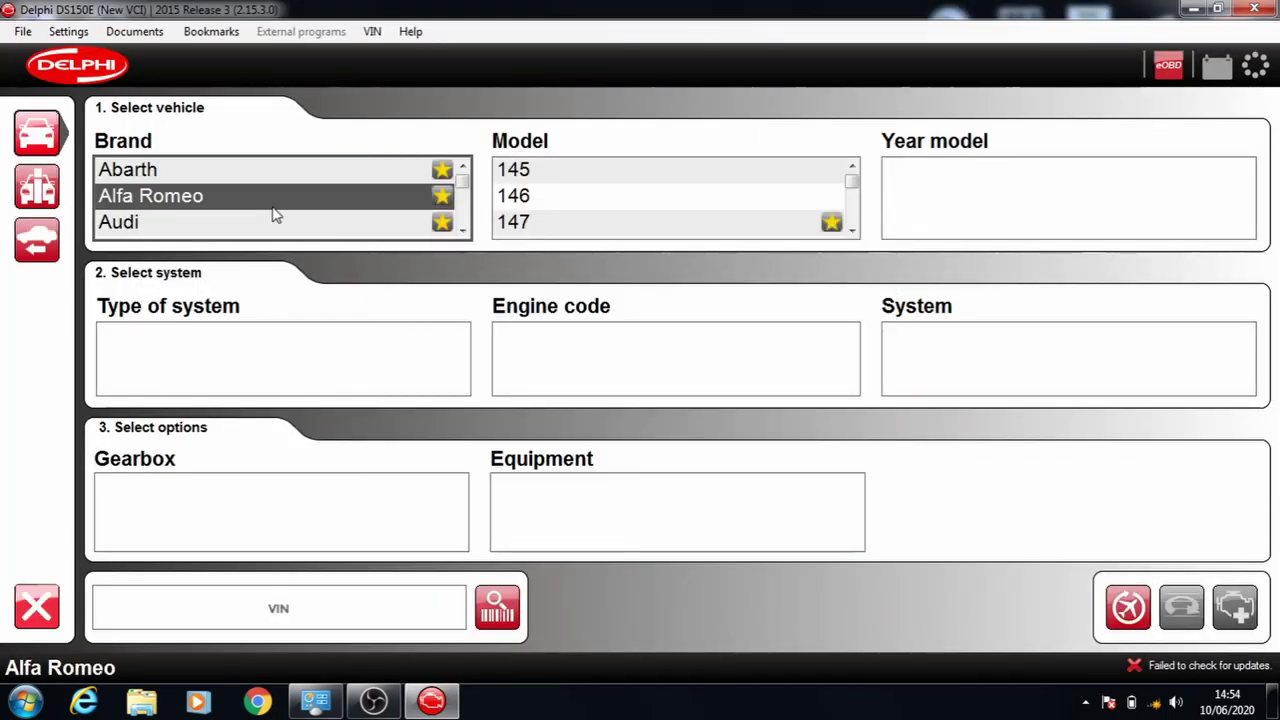
{"action": "scroll", "coordinate": [460, 227], "scroll_direction": "down", "scroll_amount": 1}
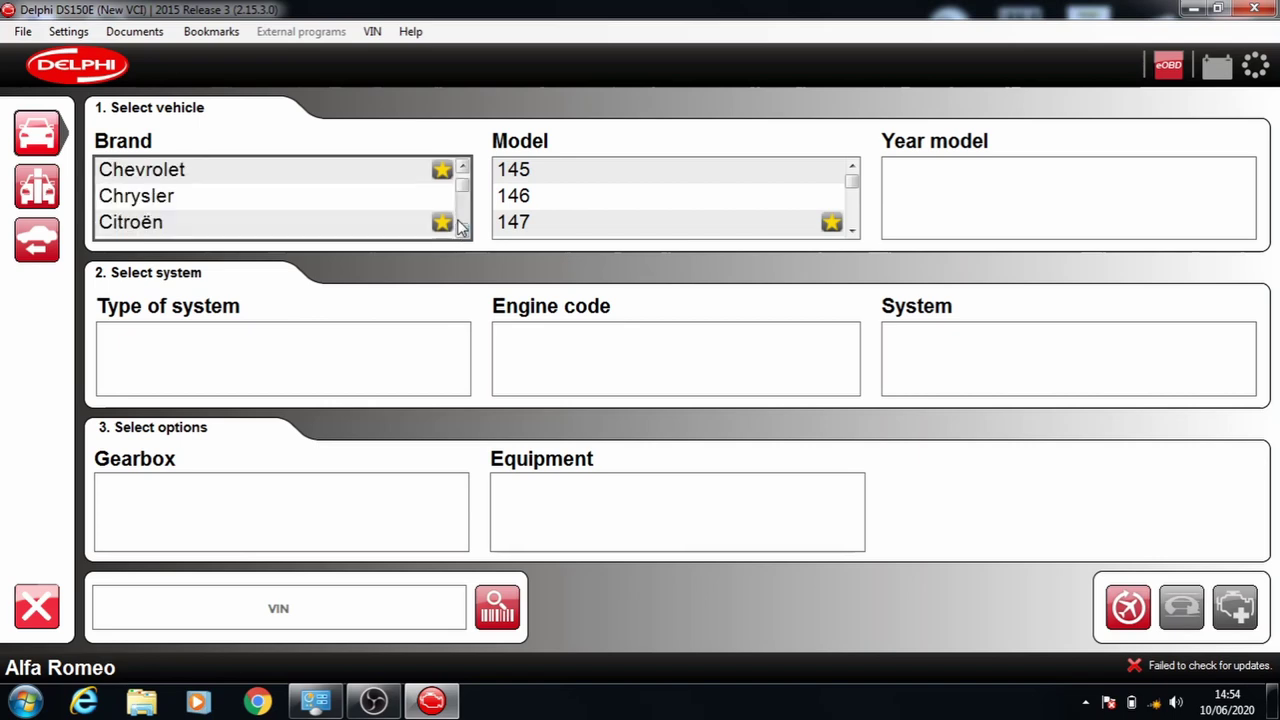
{"action": "scroll", "coordinate": [460, 227], "scroll_direction": "down", "scroll_amount": 2}
{"action": "scroll", "coordinate": [460, 227], "scroll_direction": "down", "scroll_amount": 1}
{"action": "scroll", "coordinate": [460, 227], "scroll_direction": "down", "scroll_amount": 2}
{"action": "scroll", "coordinate": [460, 227], "scroll_direction": "down", "scroll_amount": 2}
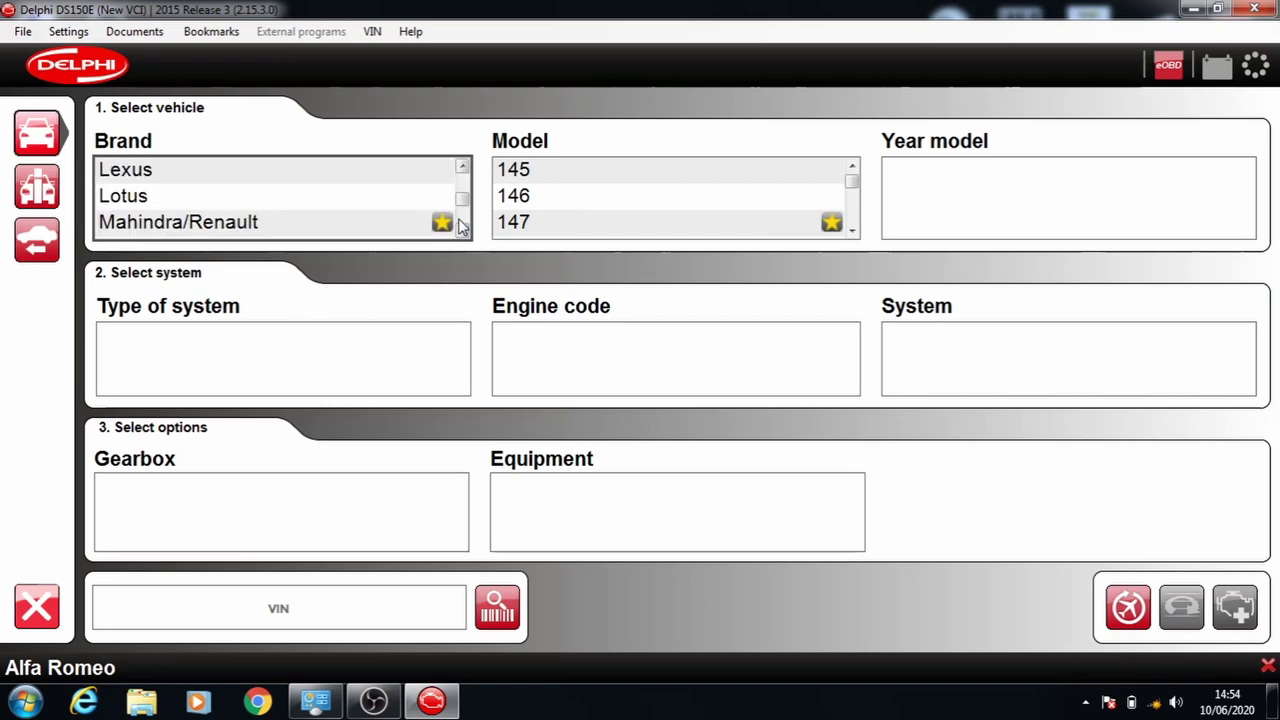
{"action": "scroll", "coordinate": [460, 227], "scroll_direction": "down", "scroll_amount": 1}
{"action": "left_click", "coordinate": [400, 226]}
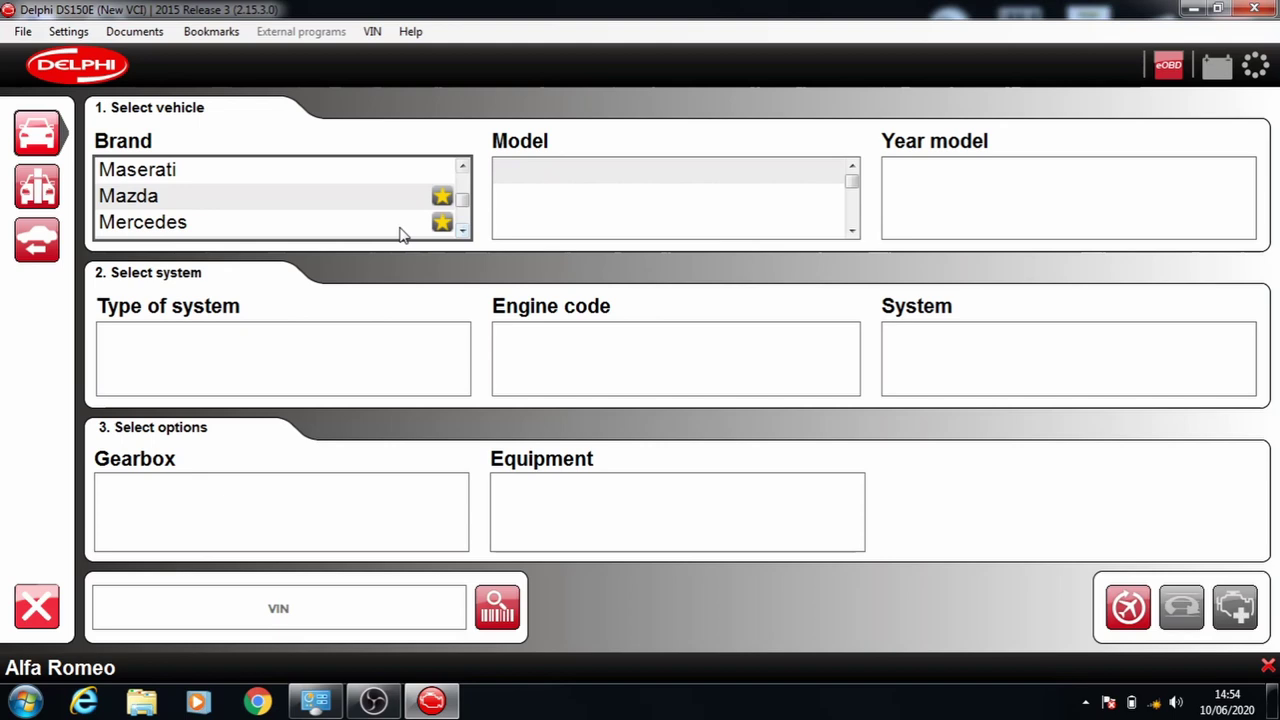
{"action": "left_click", "coordinate": [654, 222]}
Step: Select Sprinter [906] as the model and 2012 as the model year
{"action": "scroll", "coordinate": [849, 228], "scroll_direction": "down", "scroll_amount": 2}
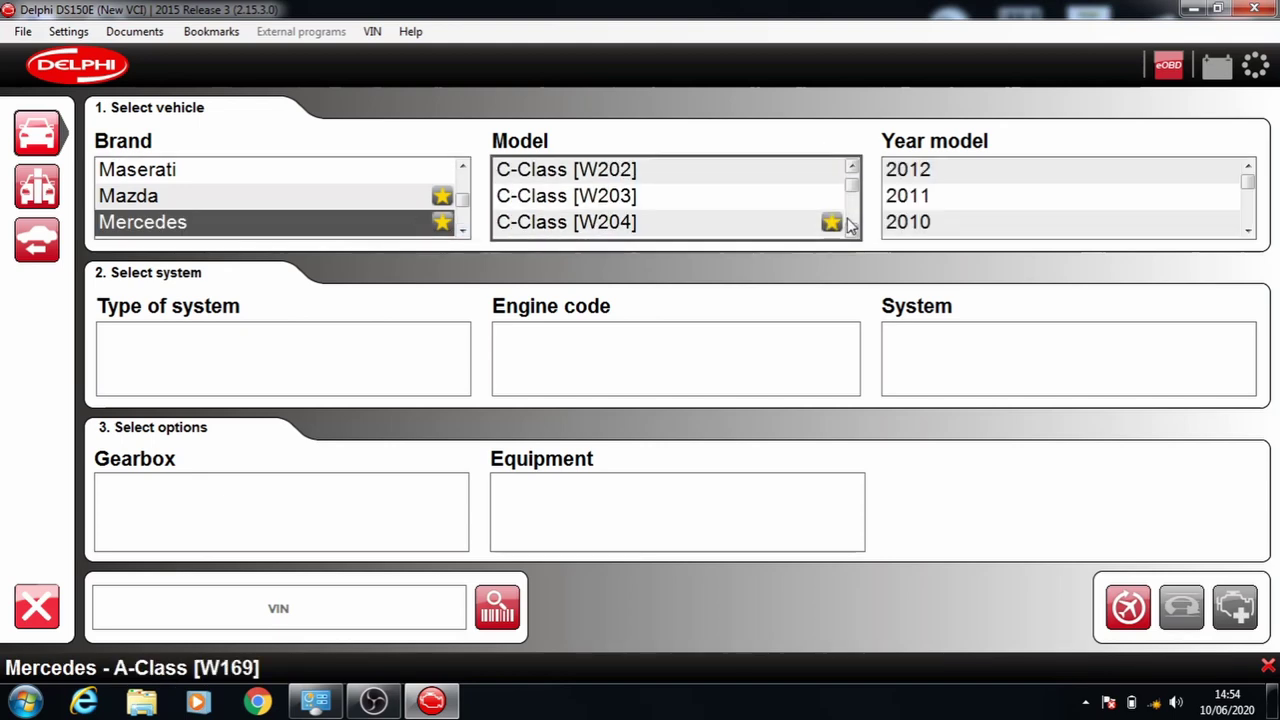
{"action": "scroll", "coordinate": [849, 228], "scroll_direction": "down", "scroll_amount": 2}
{"action": "scroll", "coordinate": [849, 228], "scroll_direction": "down", "scroll_amount": 2}
{"action": "scroll", "coordinate": [849, 228], "scroll_direction": "down", "scroll_amount": 3}
{"action": "scroll", "coordinate": [849, 228], "scroll_direction": "down", "scroll_amount": 3}
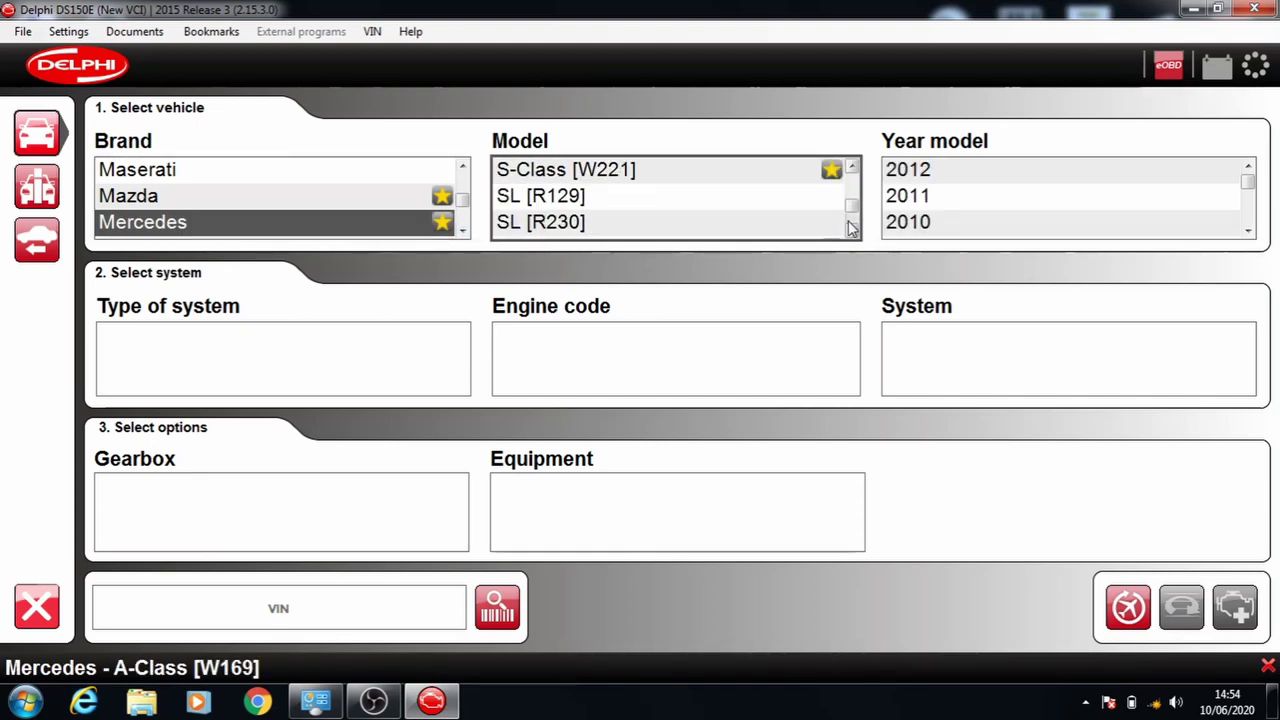
{"action": "scroll", "coordinate": [849, 228], "scroll_direction": "down", "scroll_amount": 1}
{"action": "scroll", "coordinate": [849, 228], "scroll_direction": "down", "scroll_amount": 1}
{"action": "scroll", "coordinate": [849, 228], "scroll_direction": "down", "scroll_amount": 5}
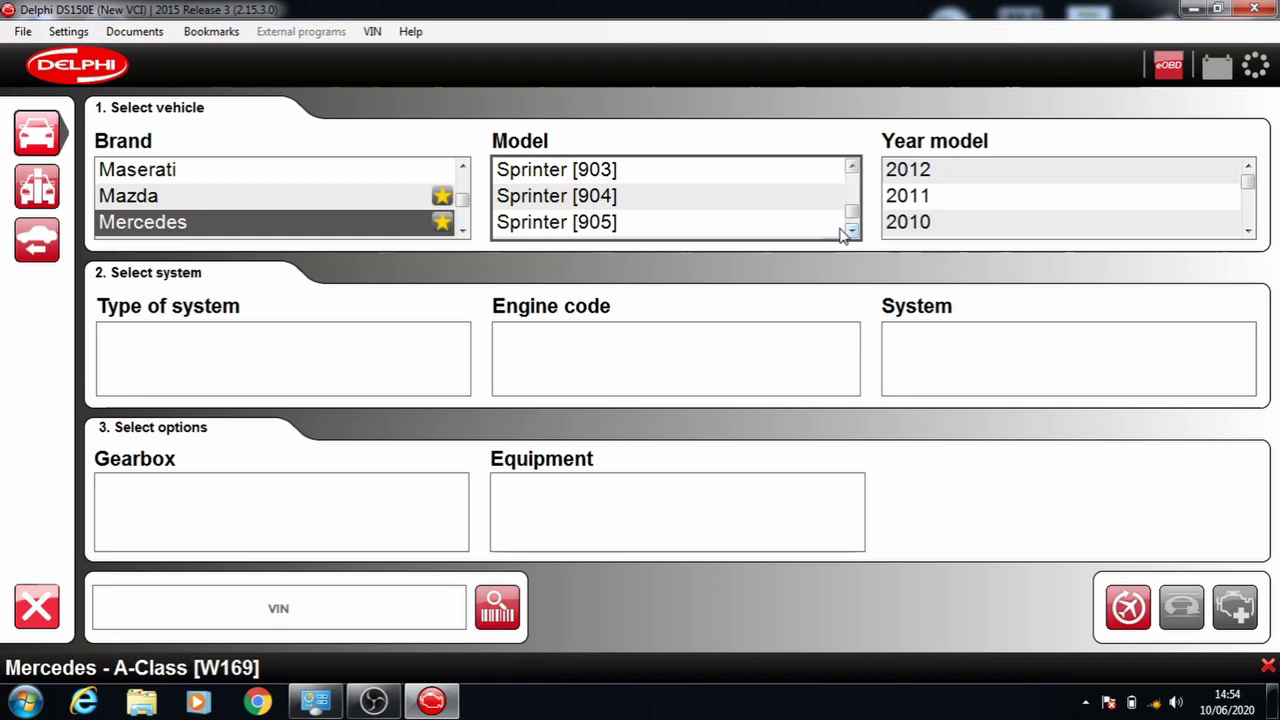
{"action": "left_click", "coordinate": [851, 232]}
{"action": "left_click", "coordinate": [783, 196]}
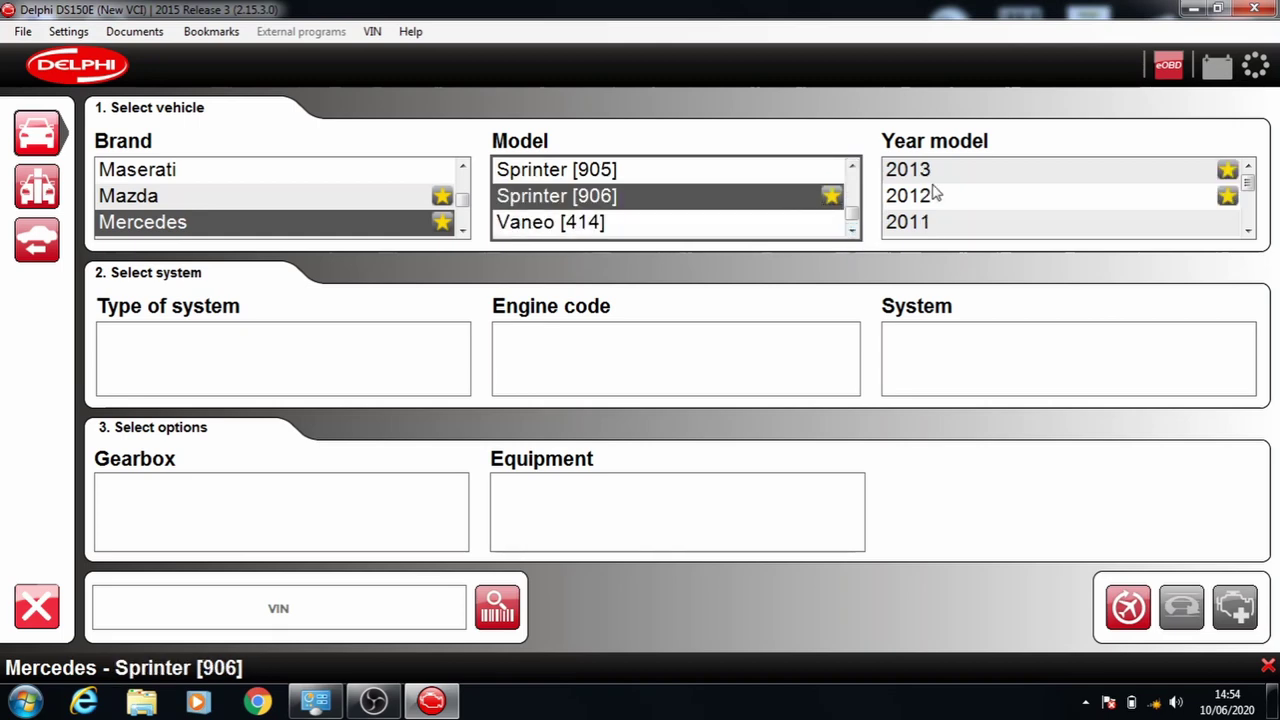
{"action": "left_click", "coordinate": [937, 196]}
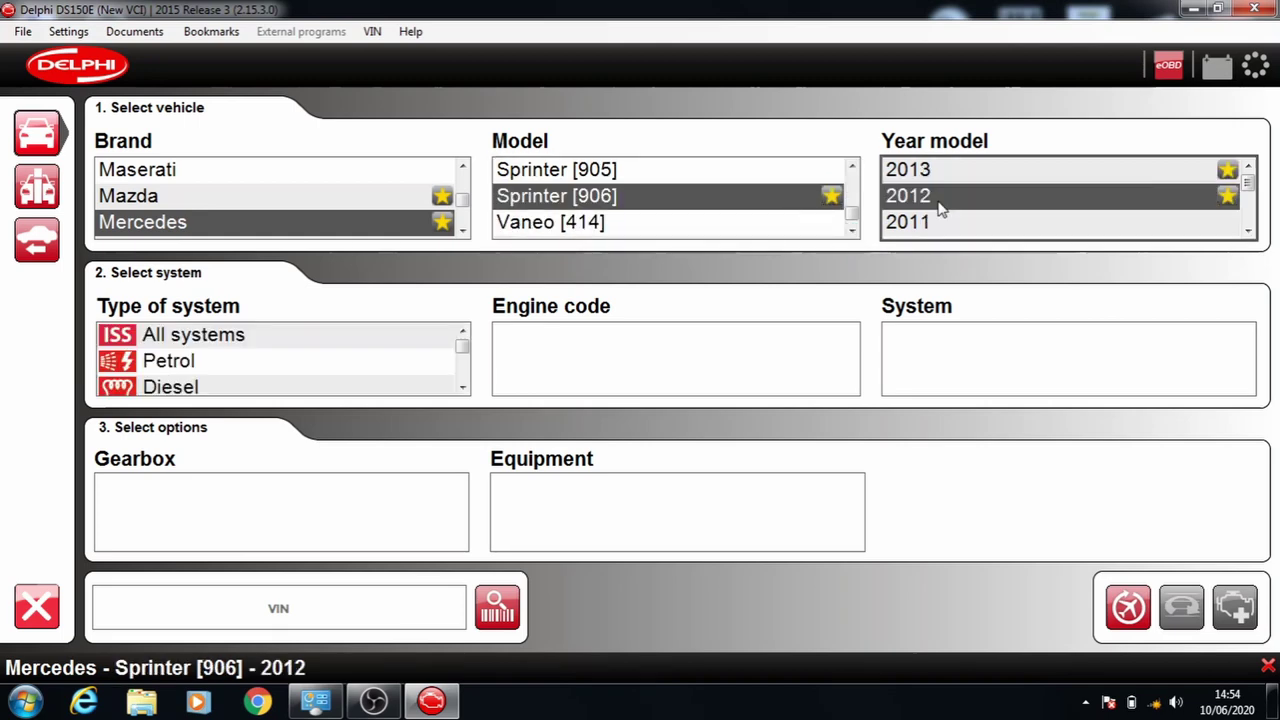
Step: Set the type of system to All systems
{"action": "left_click", "coordinate": [424, 388]}
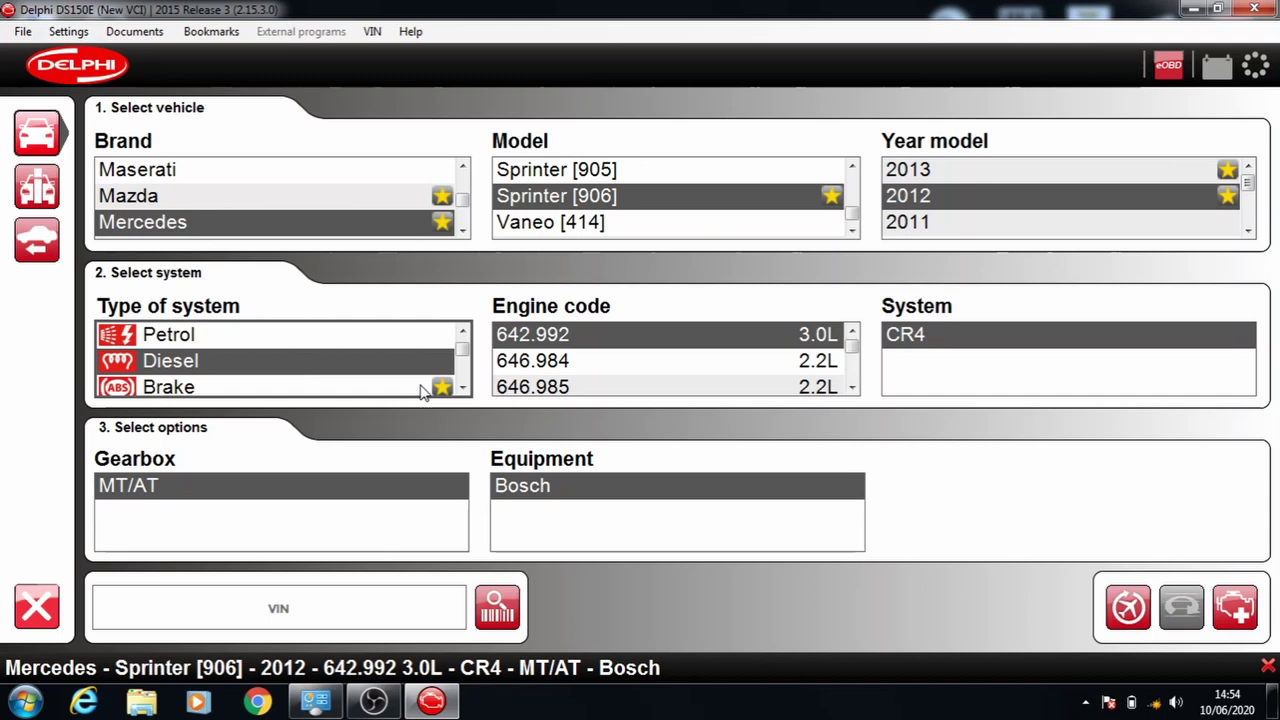
{"action": "scroll", "coordinate": [424, 390], "scroll_direction": "up", "scroll_amount": 2}
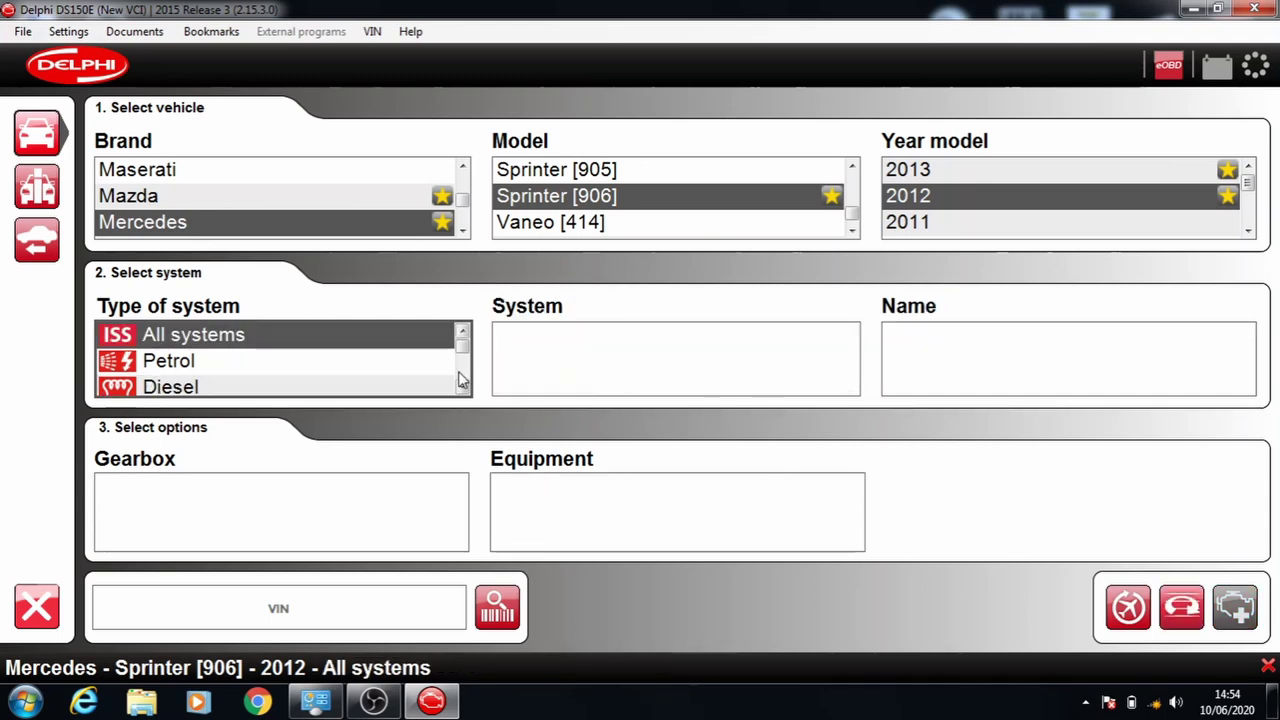
{"action": "left_click_drag", "start_coordinate": [462, 358], "coordinate": [463, 382]}
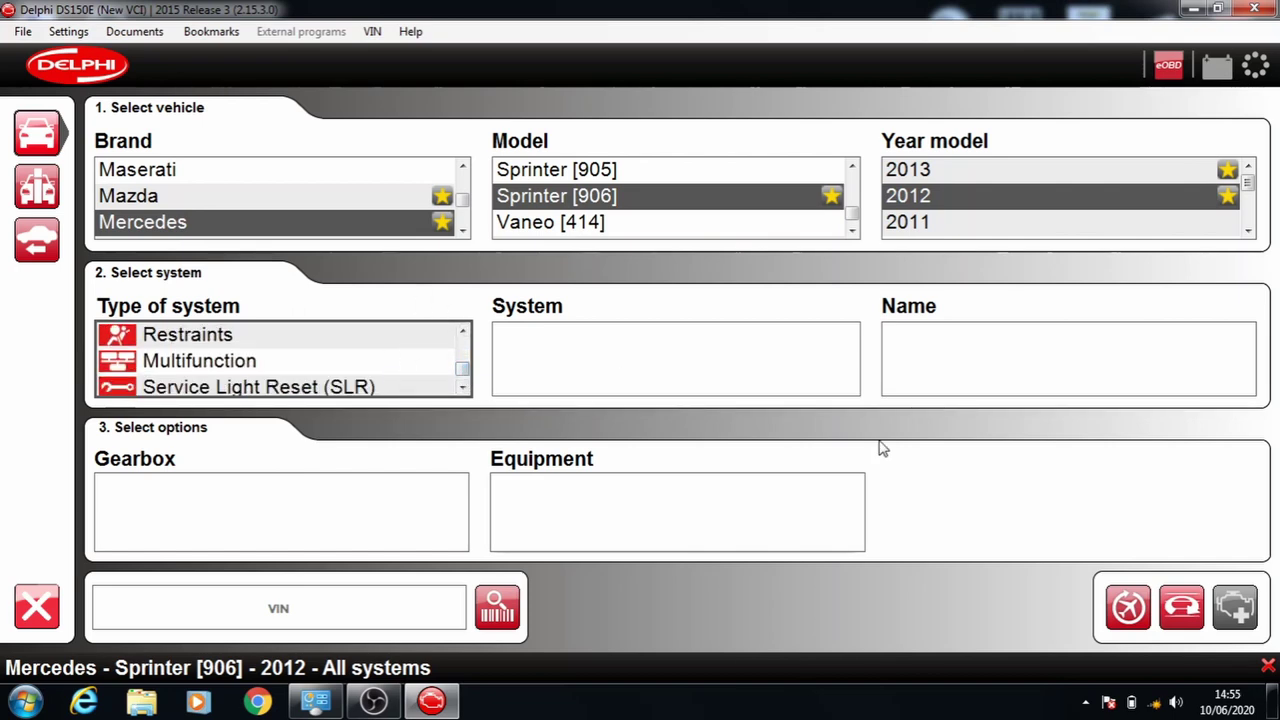
Step: Start the Intelligent System Scan with the Diesel engine option and ignition confirmed on
{"action": "left_click", "coordinate": [1184, 608]}
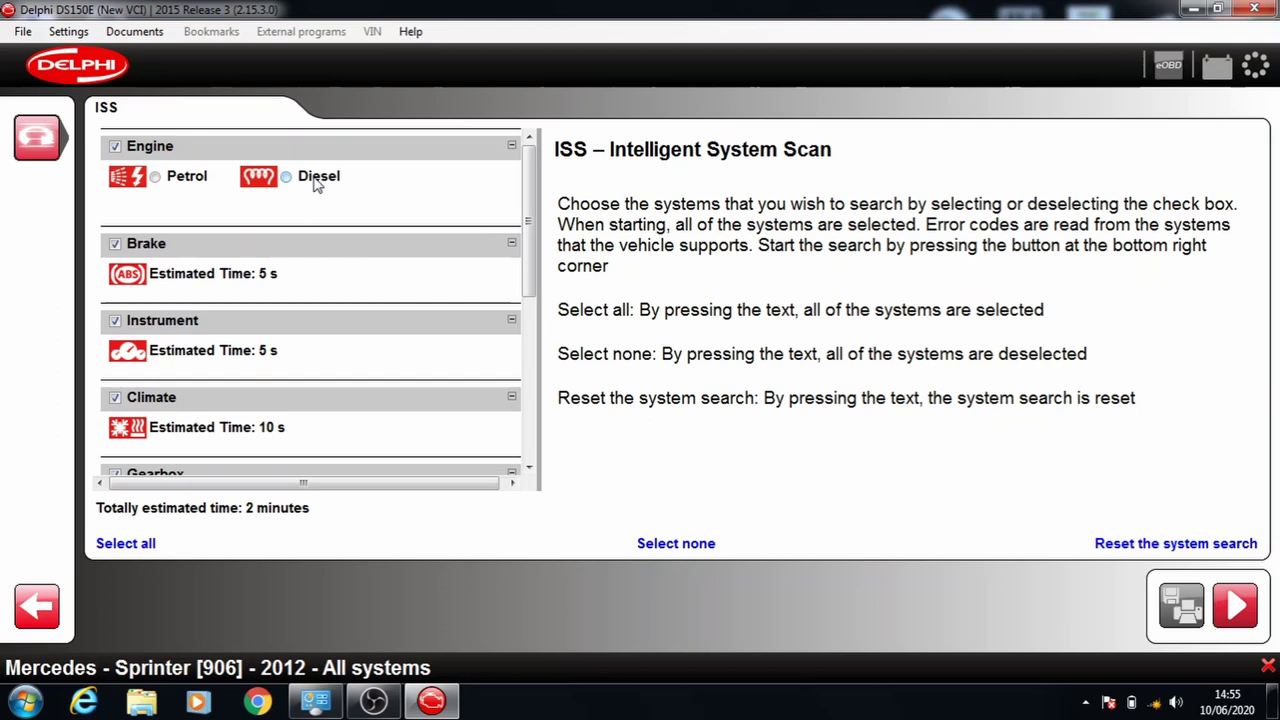
{"action": "left_click", "coordinate": [316, 186]}
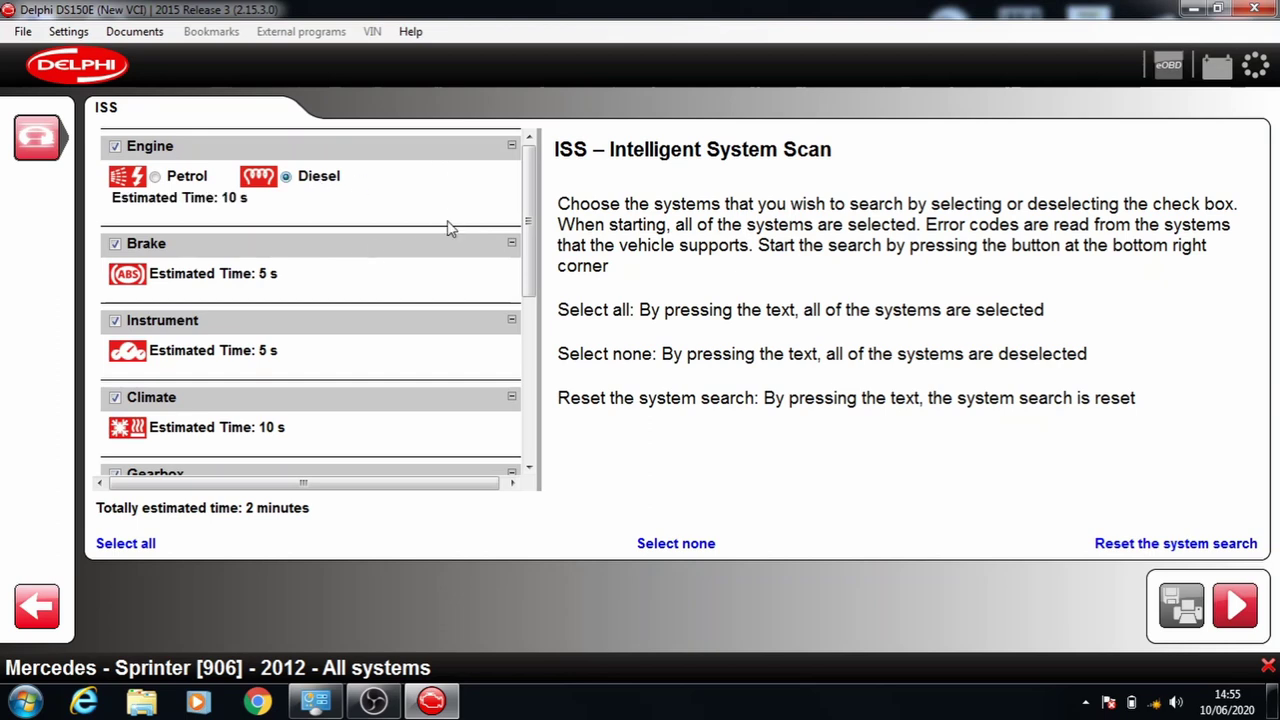
{"action": "left_click", "coordinate": [131, 248]}
{"action": "left_click_drag", "start_coordinate": [528, 210], "coordinate": [528, 334]}
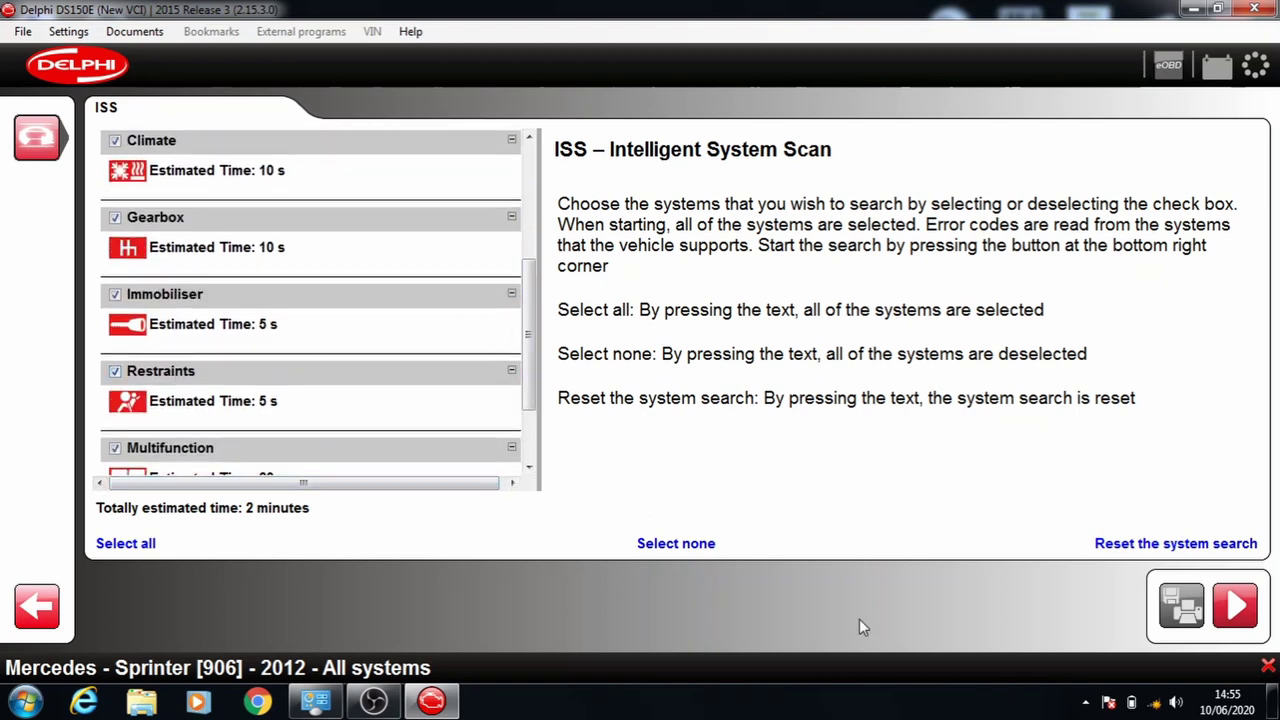
{"action": "left_click", "coordinate": [1234, 613]}
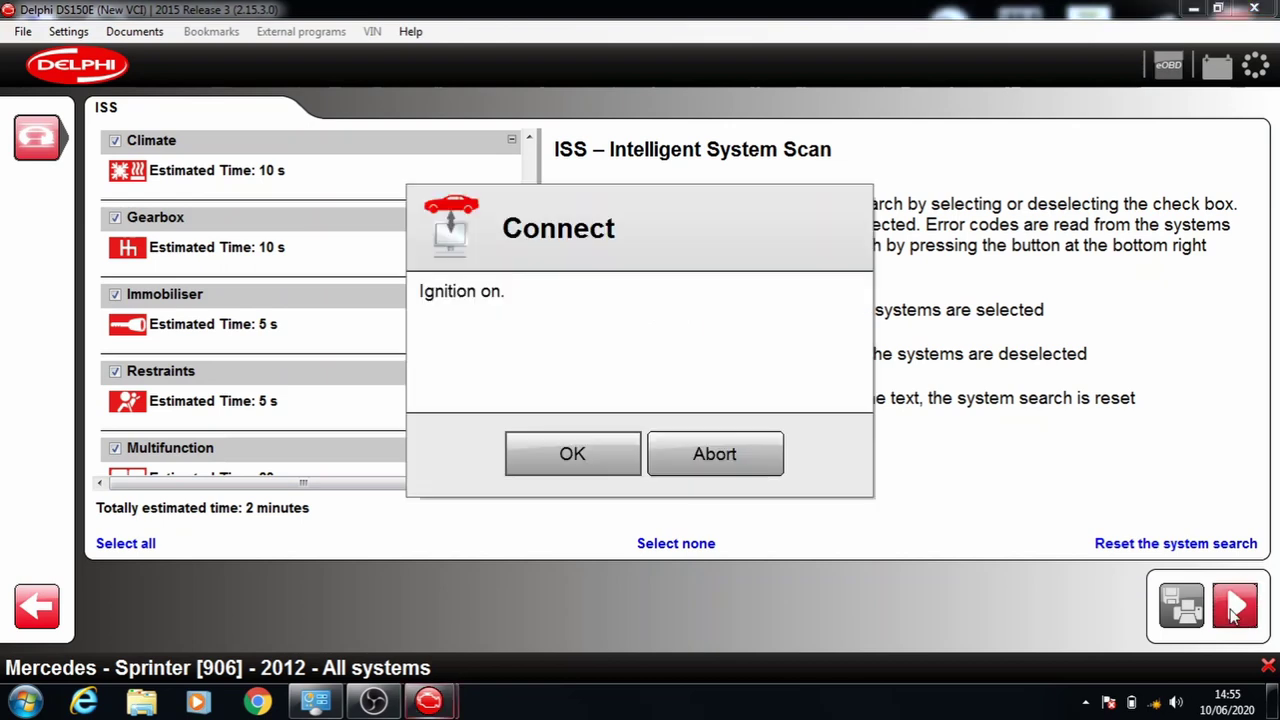
{"action": "left_click", "coordinate": [571, 453]}
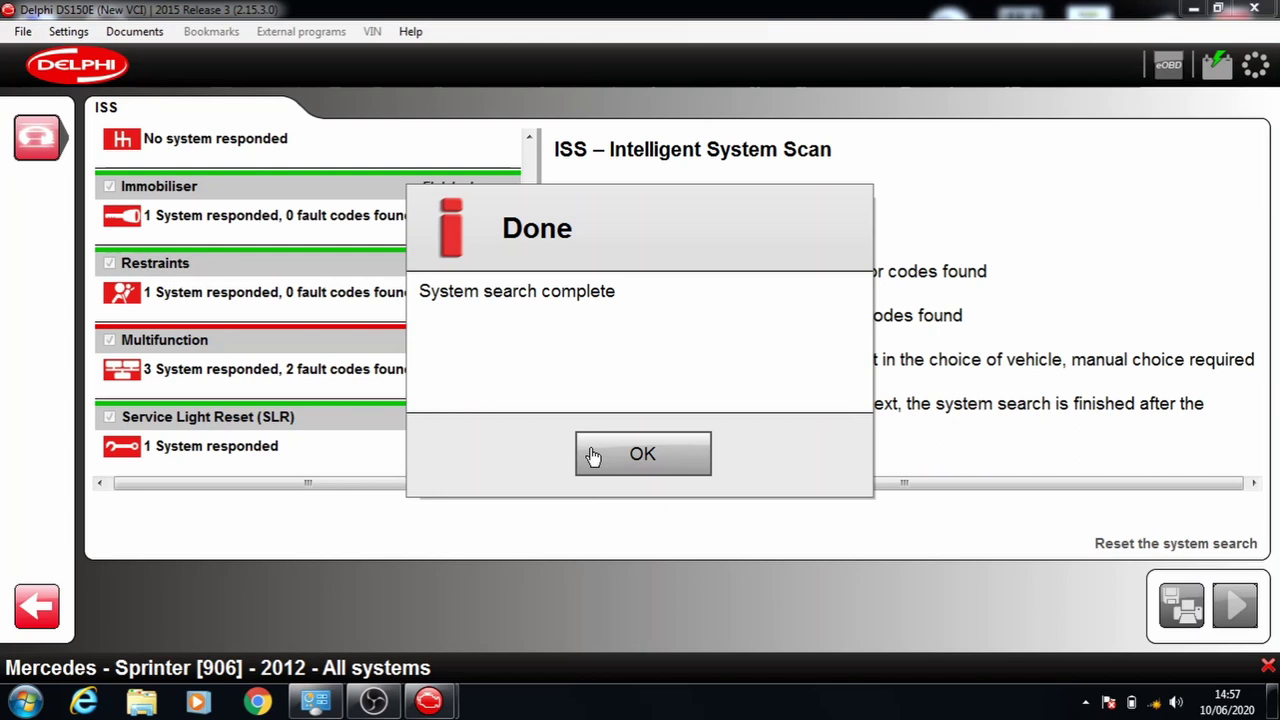
{"action": "left_click", "coordinate": [593, 456]}
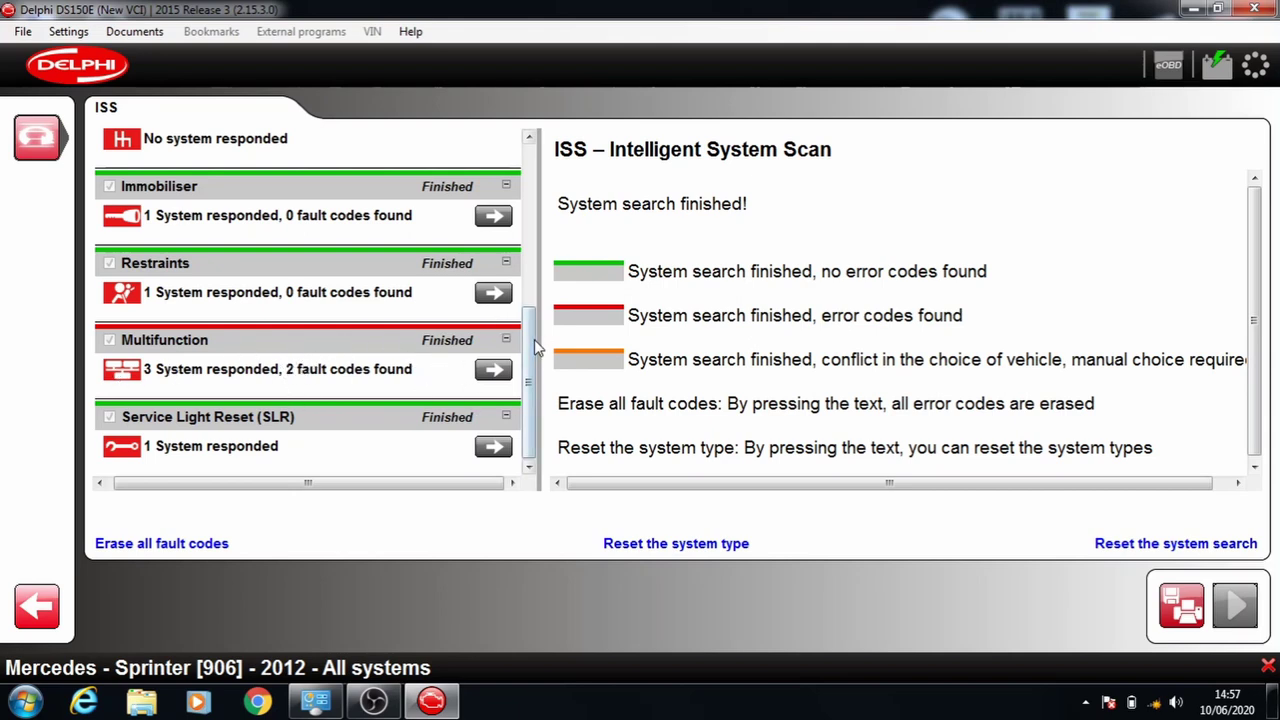
{"action": "left_click_drag", "start_coordinate": [533, 348], "coordinate": [548, 145]}
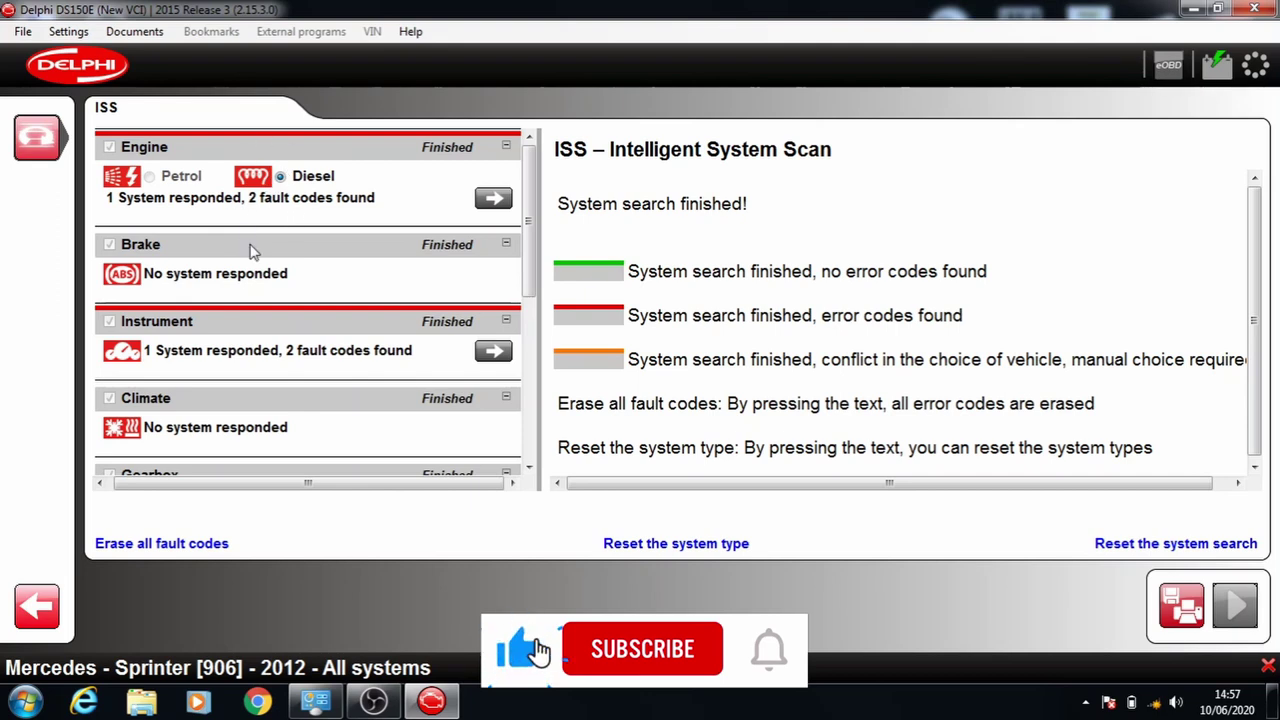
{"action": "left_click_drag", "start_coordinate": [528, 155], "coordinate": [527, 303]}
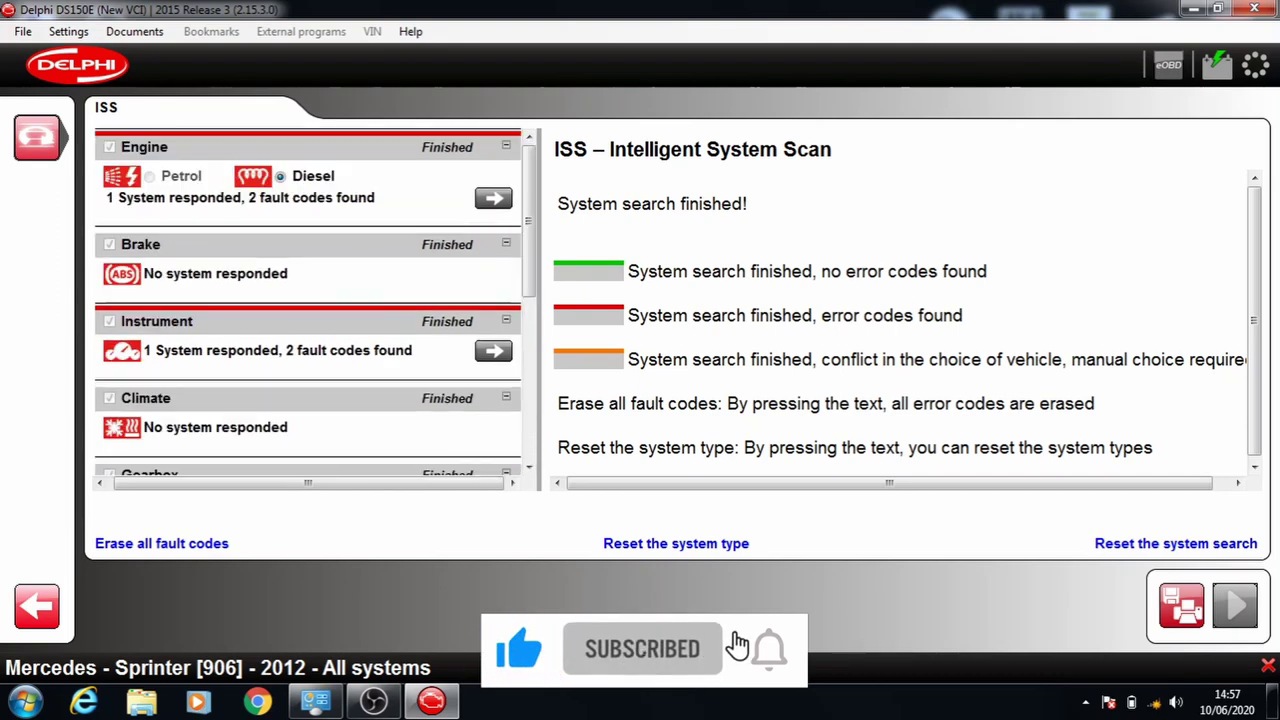
{"action": "left_click", "coordinate": [531, 415]}
{"action": "left_click", "coordinate": [494, 390]}
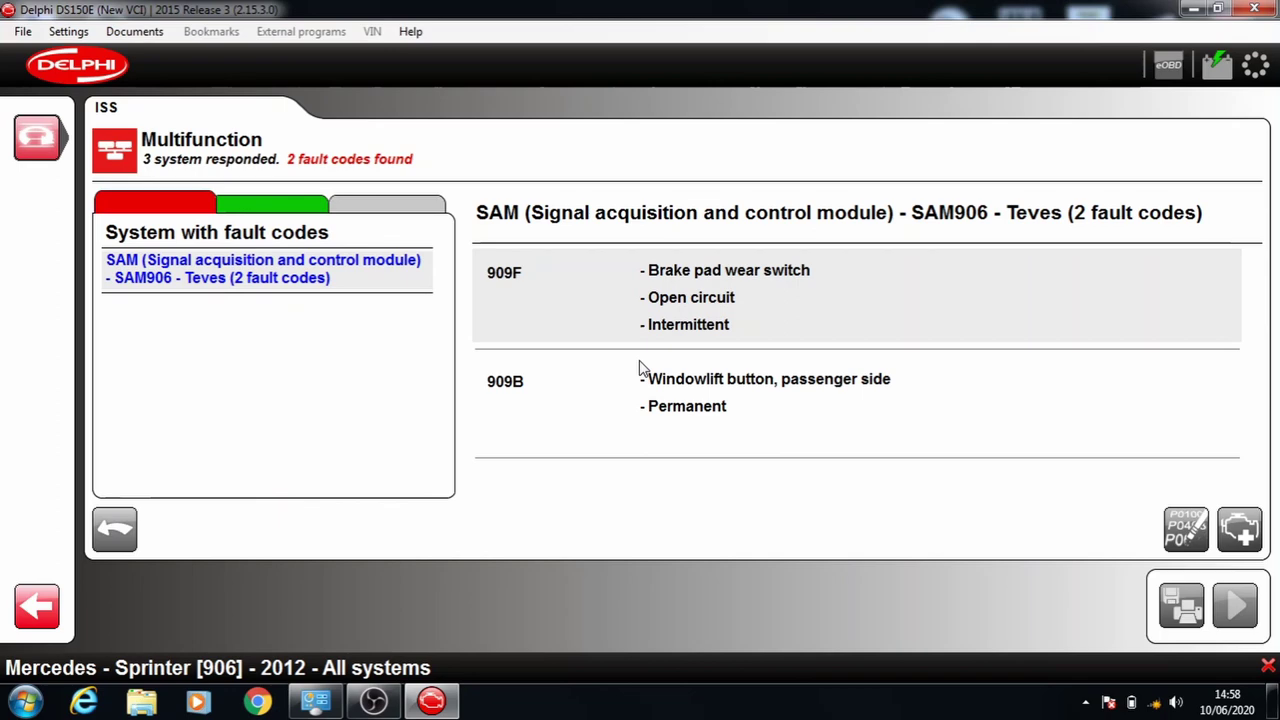
{"action": "left_click", "coordinate": [114, 530]}
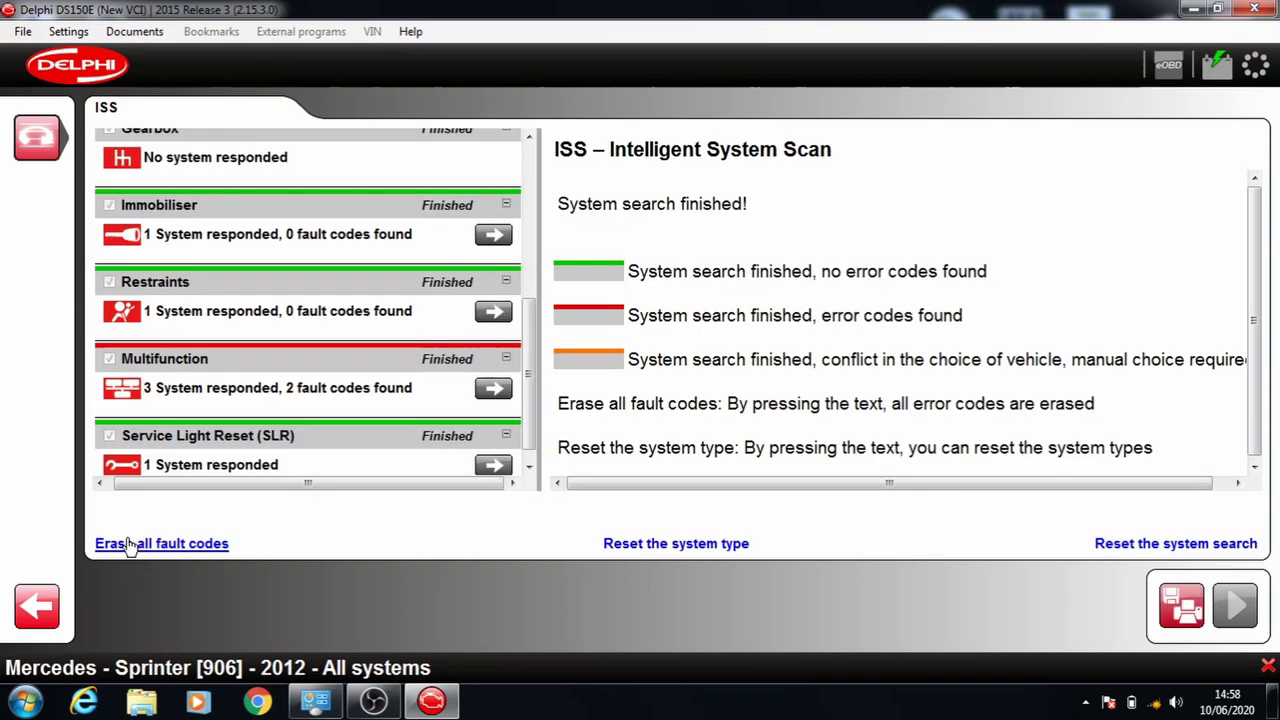
{"action": "left_click_drag", "start_coordinate": [531, 335], "coordinate": [533, 178]}
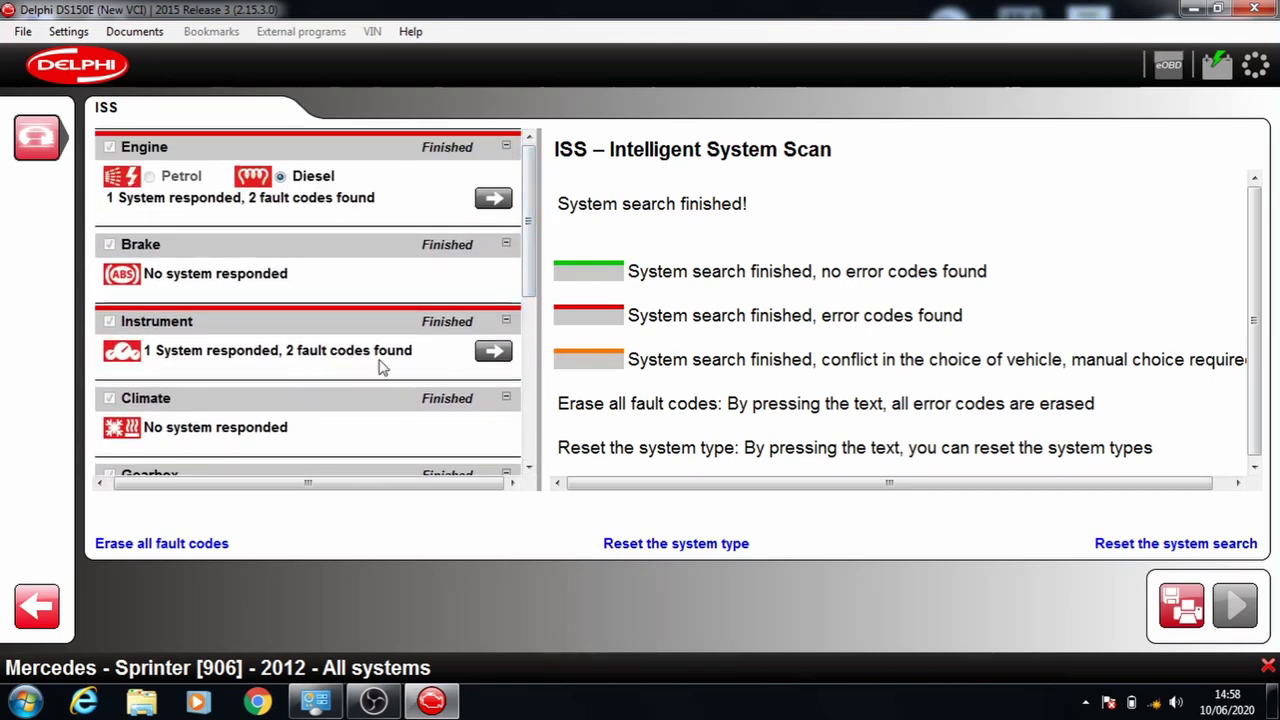
{"action": "left_click", "coordinate": [491, 352]}
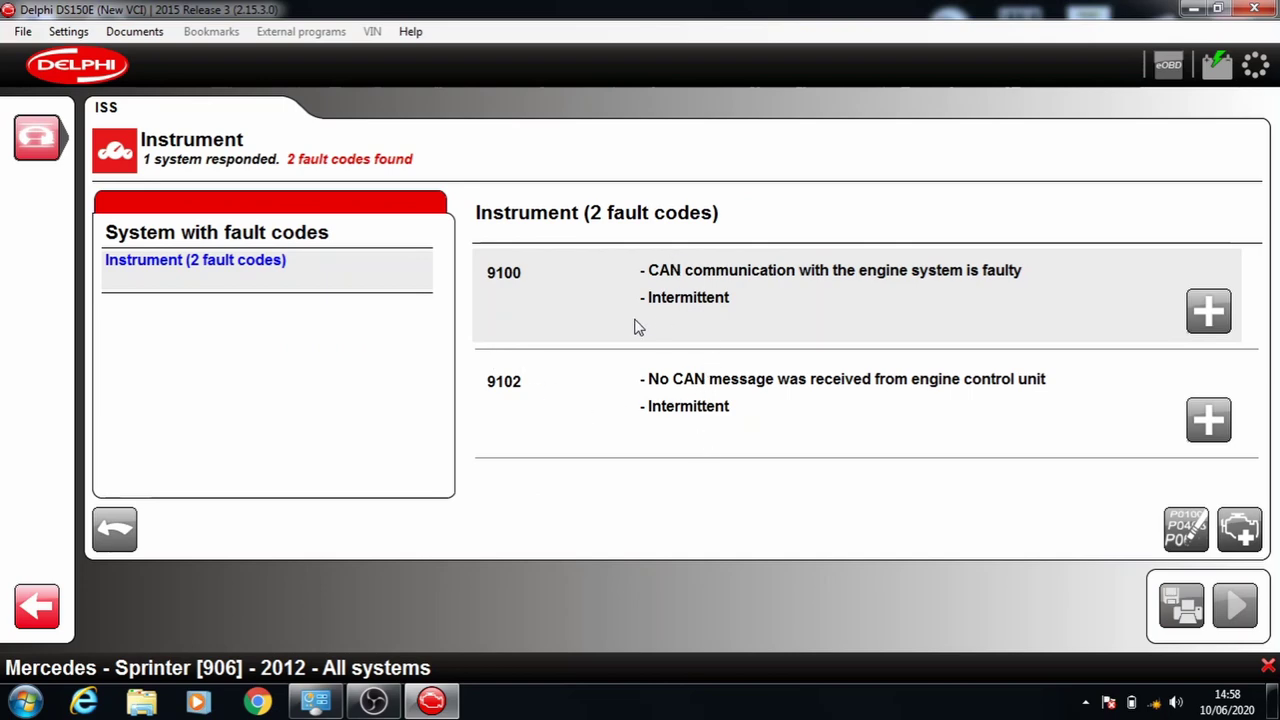
{"action": "left_click", "coordinate": [114, 531]}
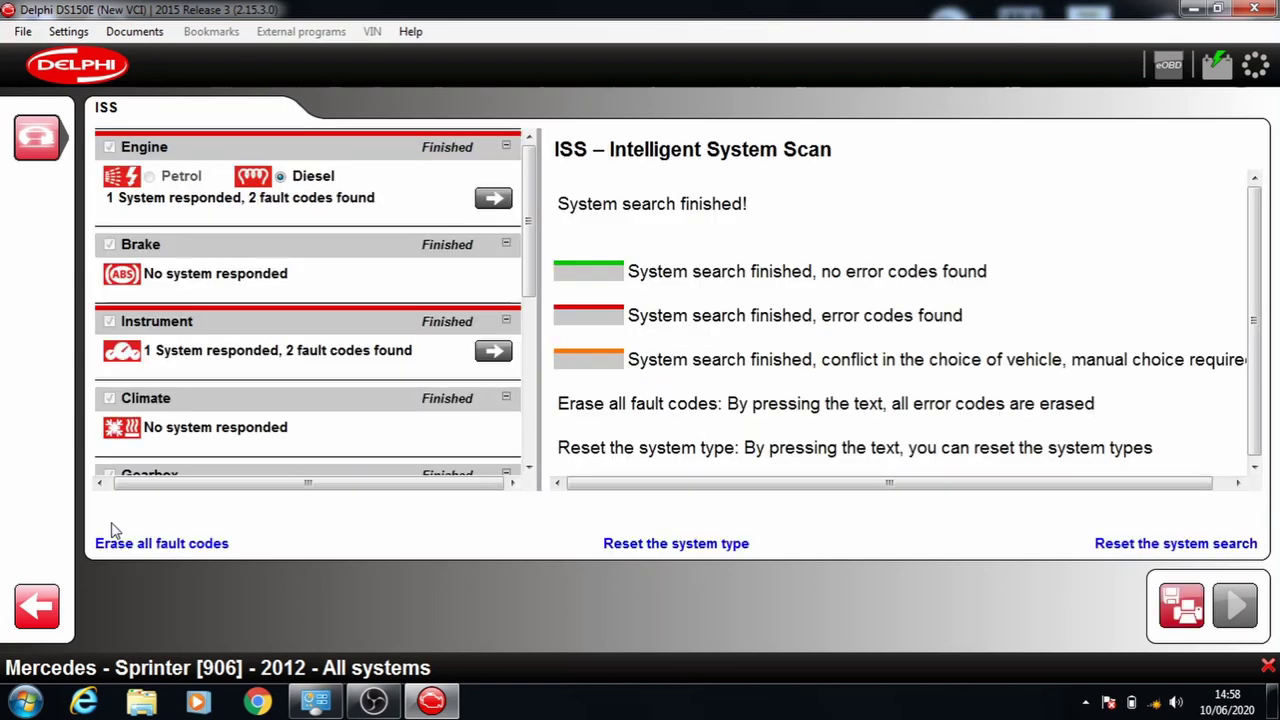
{"action": "left_click", "coordinate": [493, 198]}
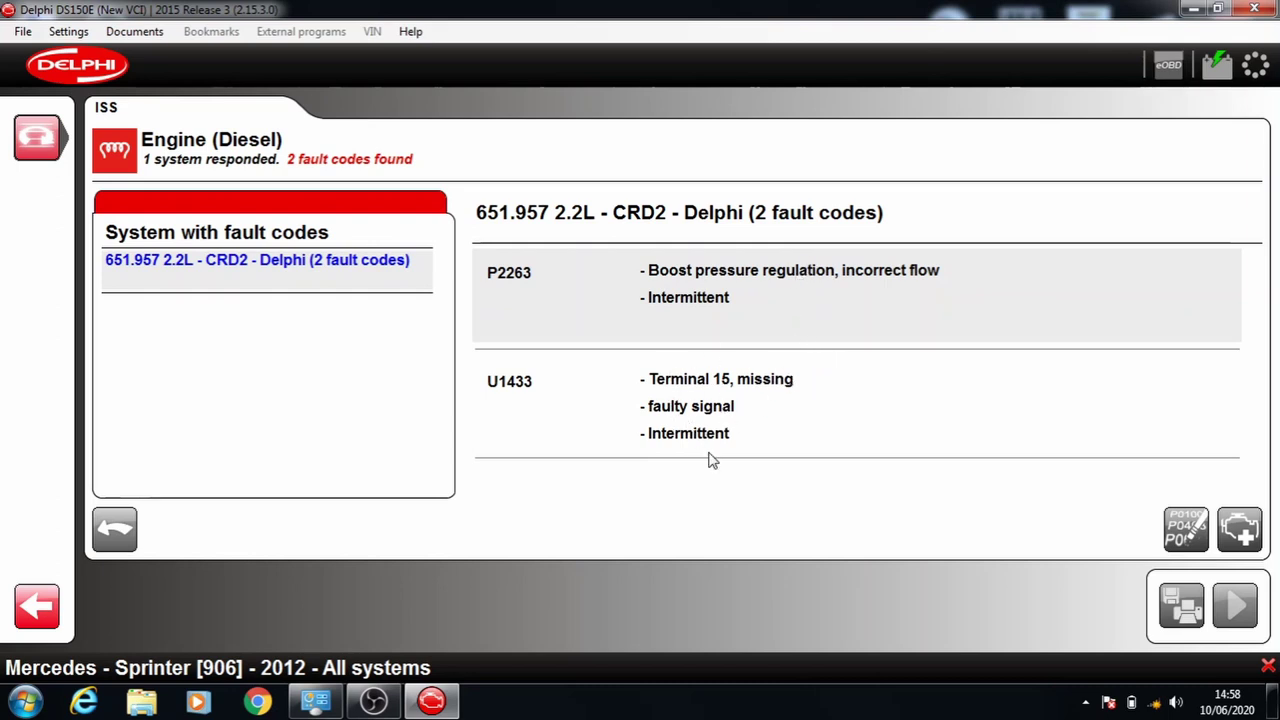
{"action": "left_click", "coordinate": [116, 530]}
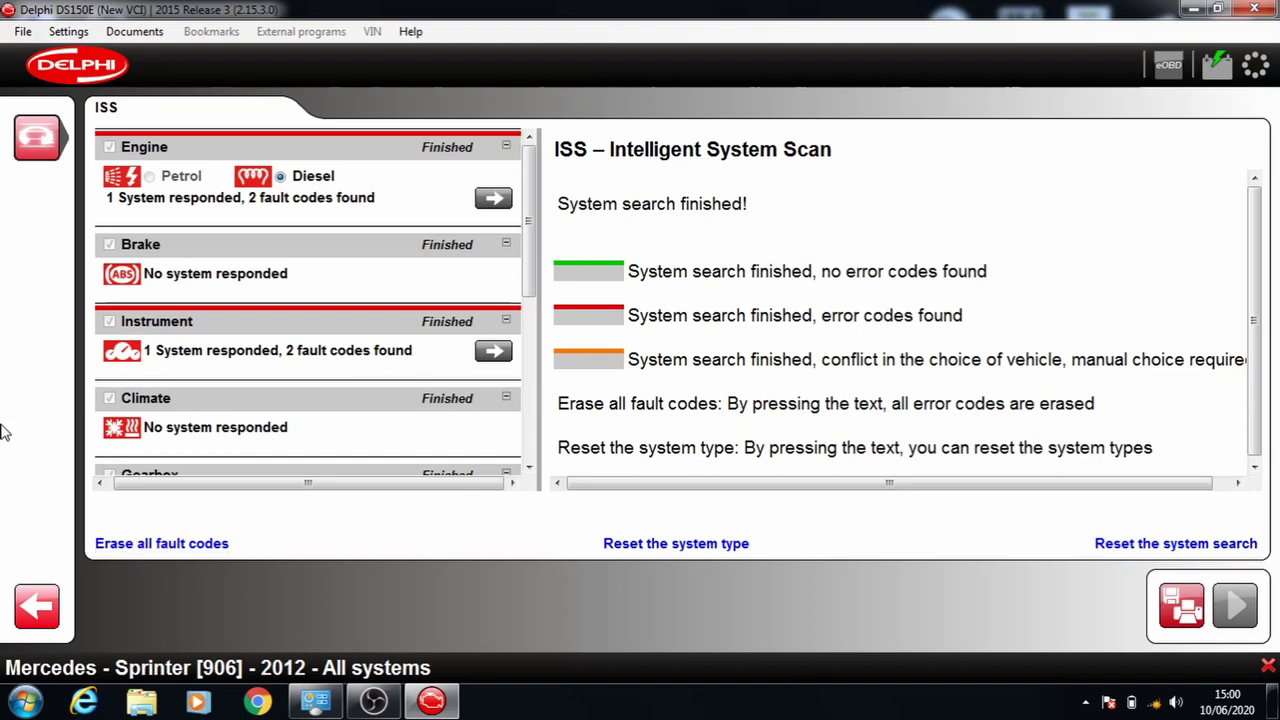
{"action": "left_click", "coordinate": [493, 198]}
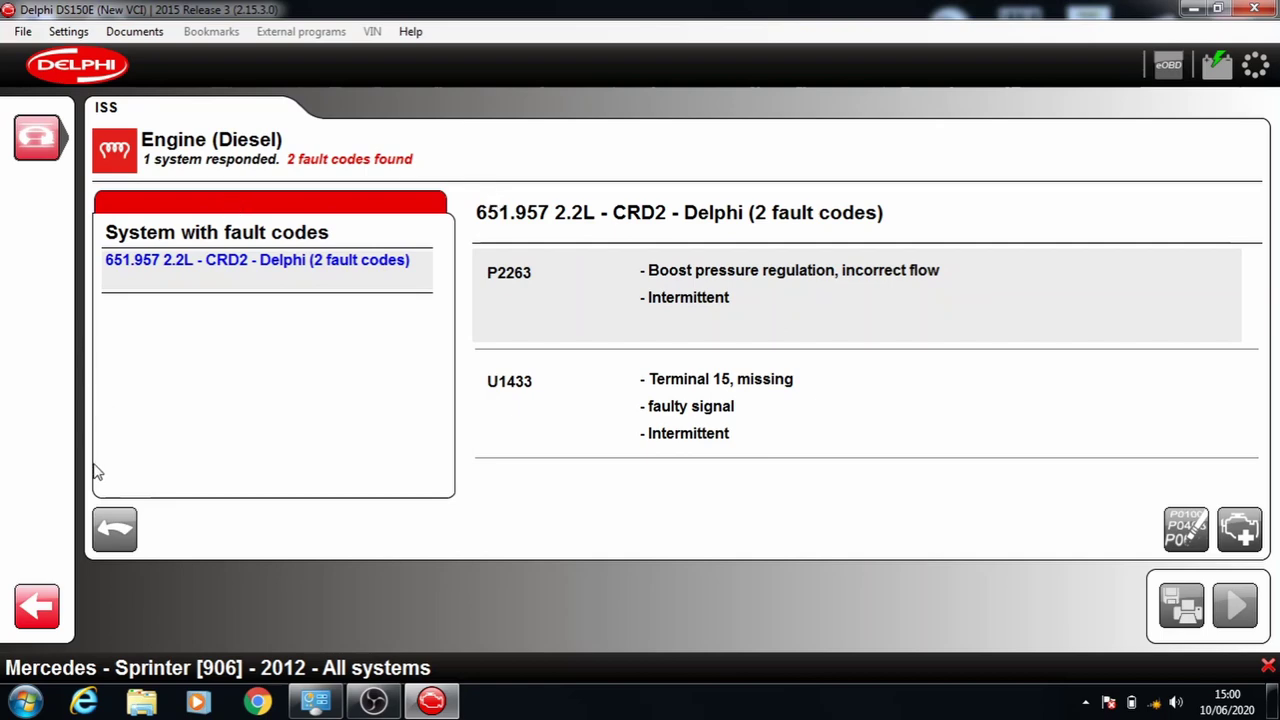
{"action": "left_click", "coordinate": [108, 526]}
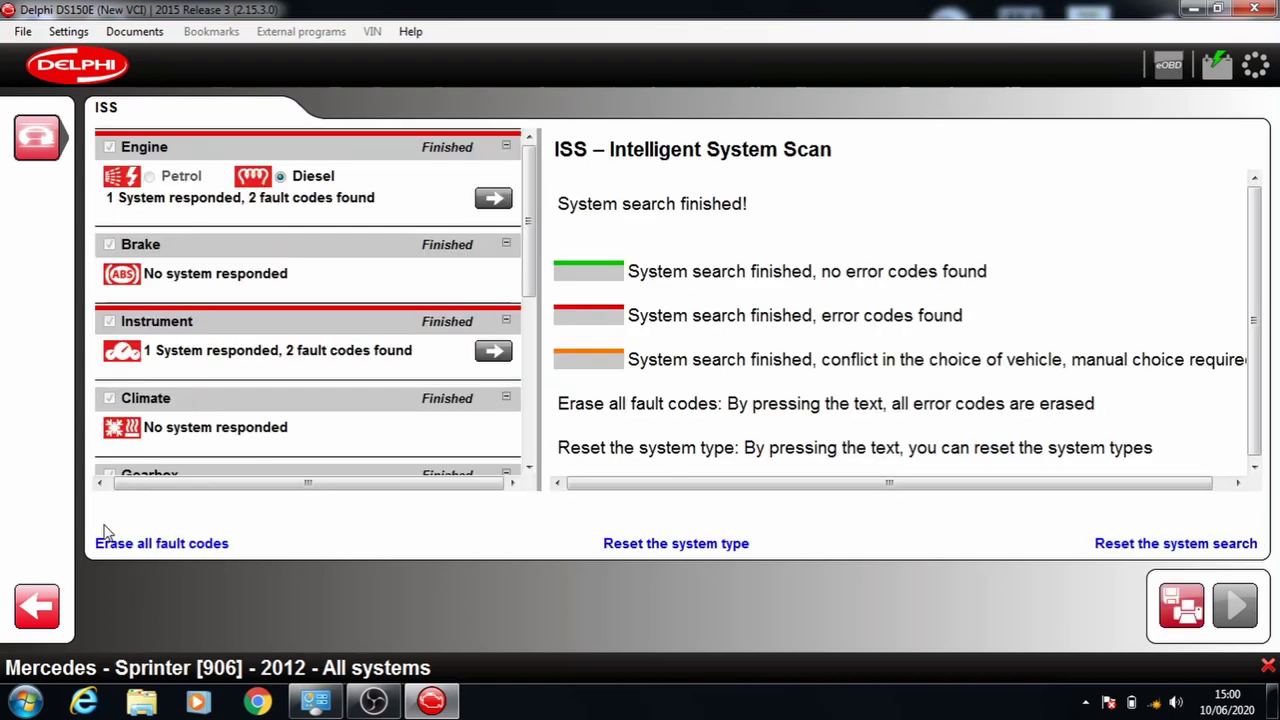
{"action": "left_click", "coordinate": [492, 350]}
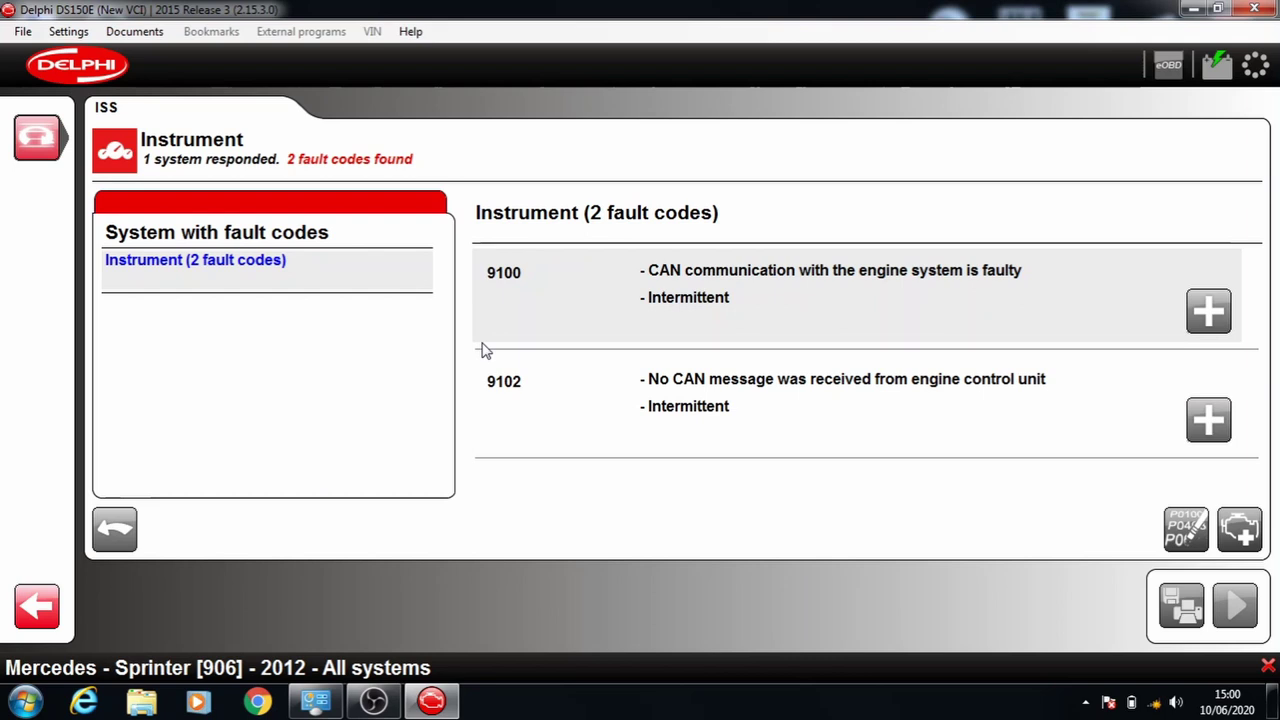
{"action": "left_click", "coordinate": [118, 518]}
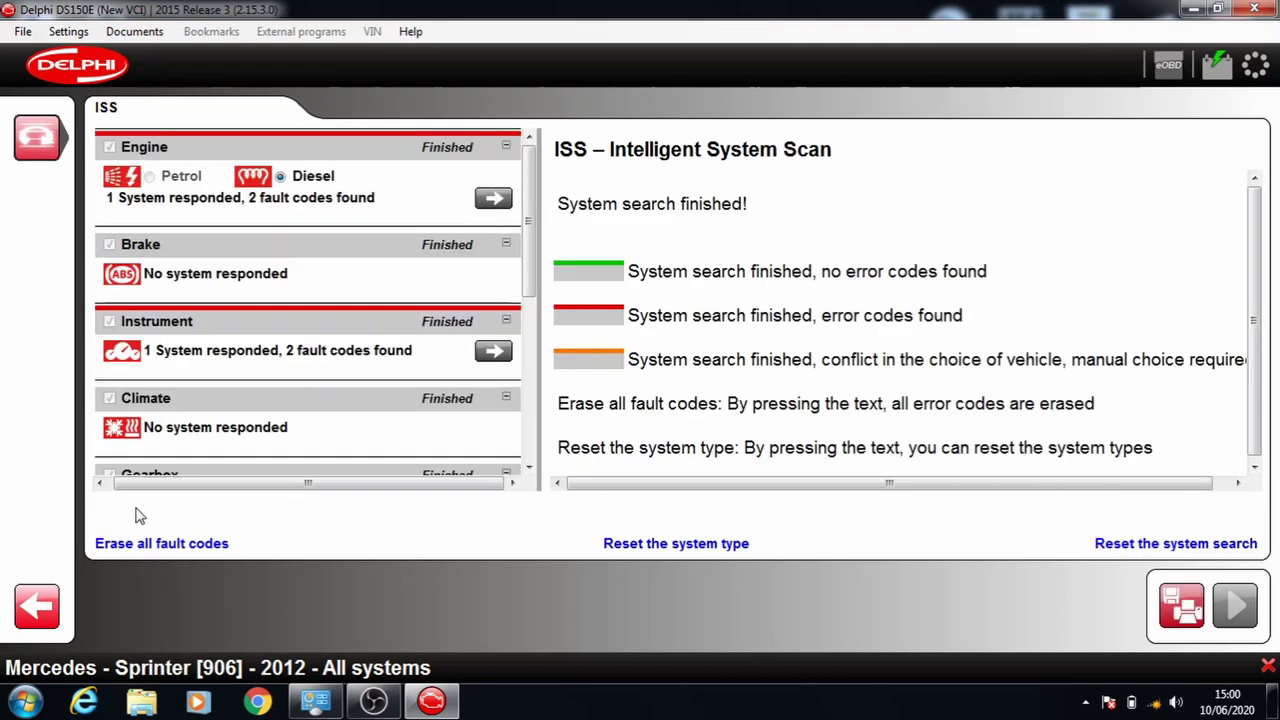
{"action": "left_click_drag", "start_coordinate": [530, 275], "coordinate": [531, 428]}
{"action": "left_click", "coordinate": [500, 374]}
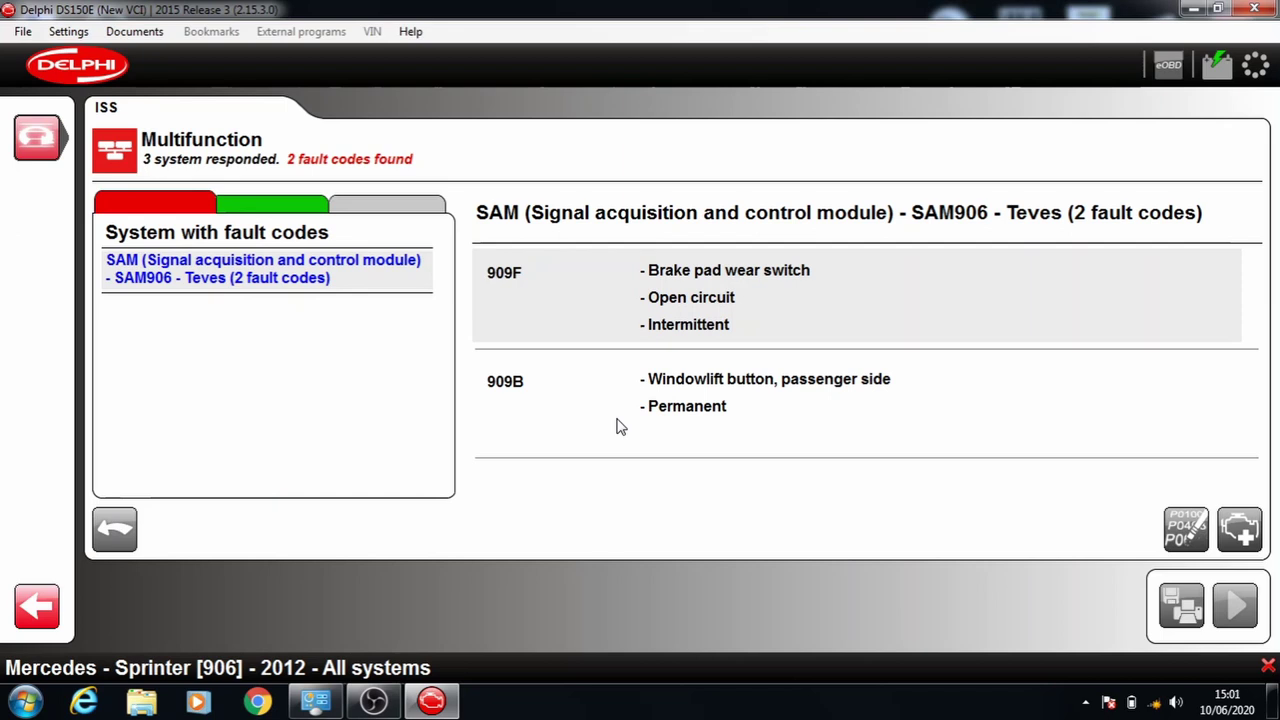
Step: Erase all fault codes from the results overview, confirming deletion in three systems
{"action": "left_click", "coordinate": [127, 533]}
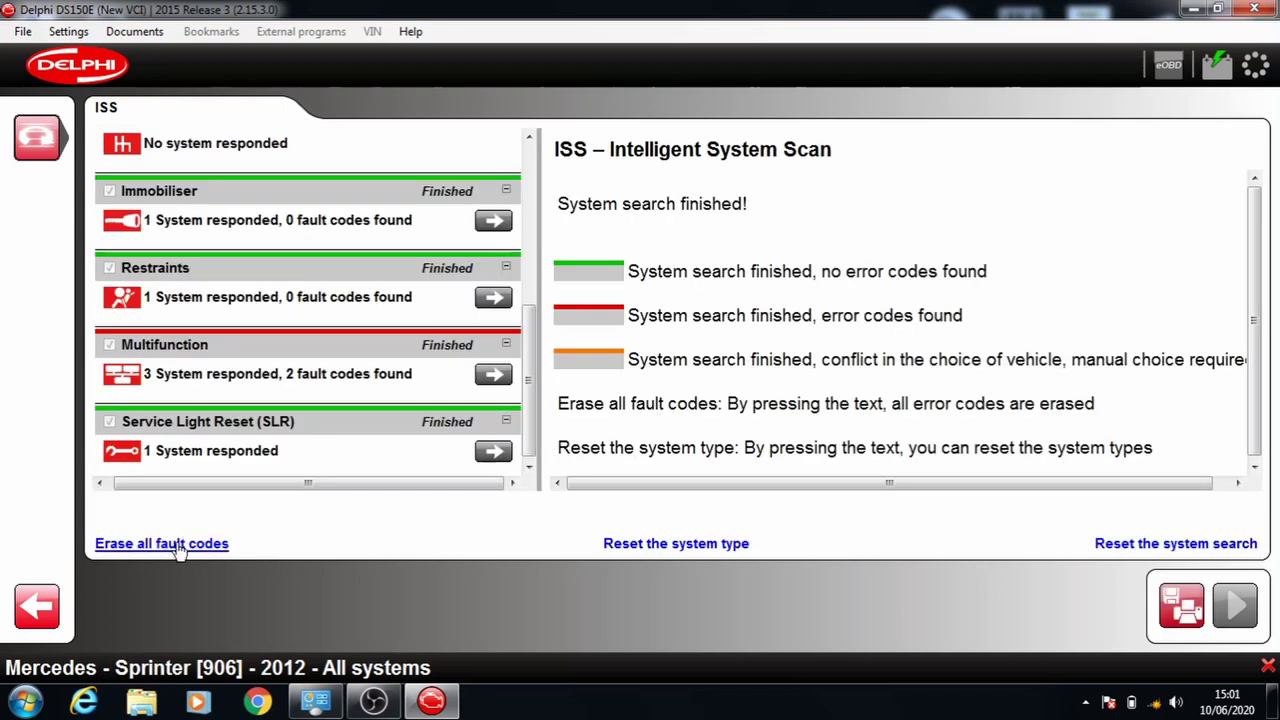
{"action": "left_click", "coordinate": [178, 543]}
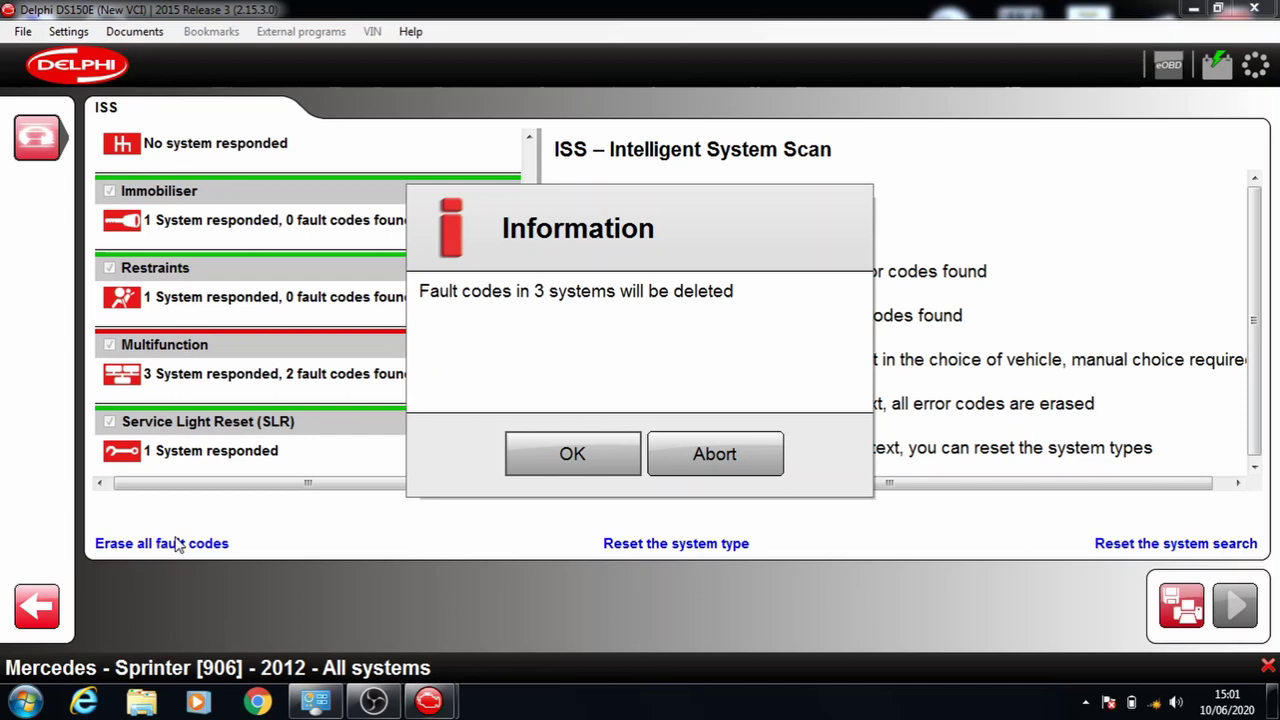
{"action": "left_click", "coordinate": [572, 456]}
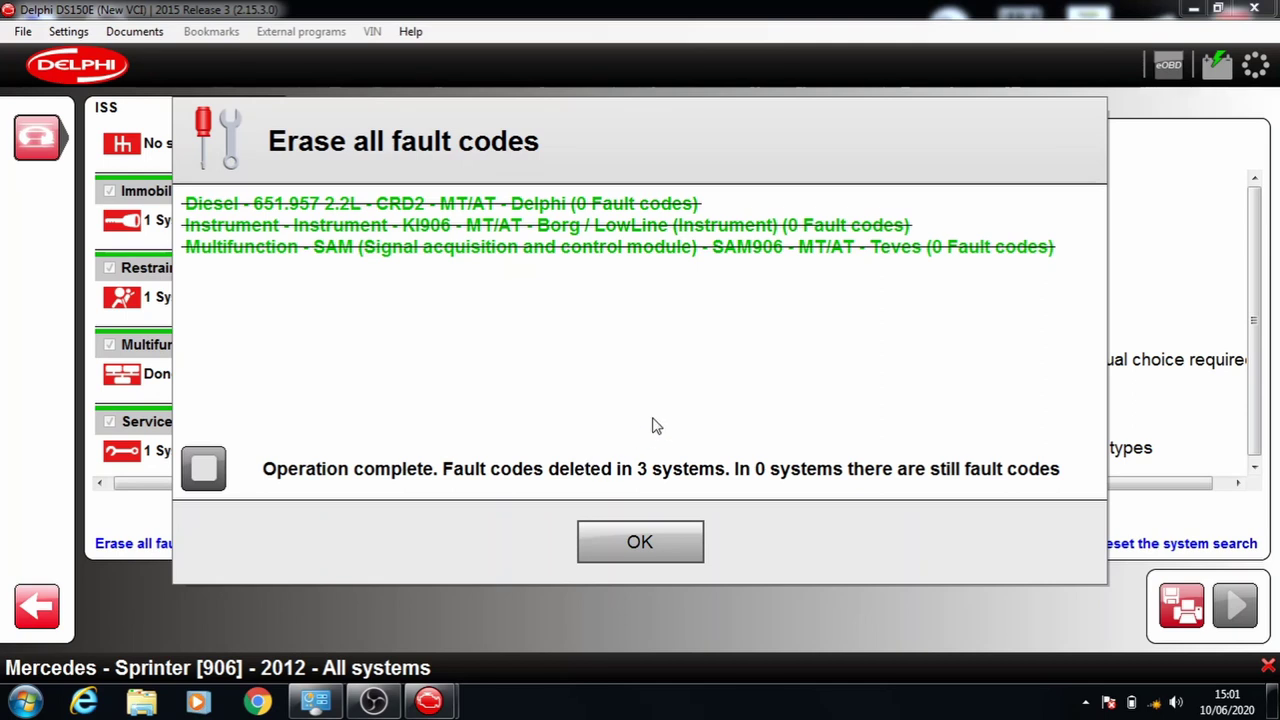
Step: Dismiss the erase report and exit the system search back to vehicle selection
{"action": "left_click", "coordinate": [655, 535]}
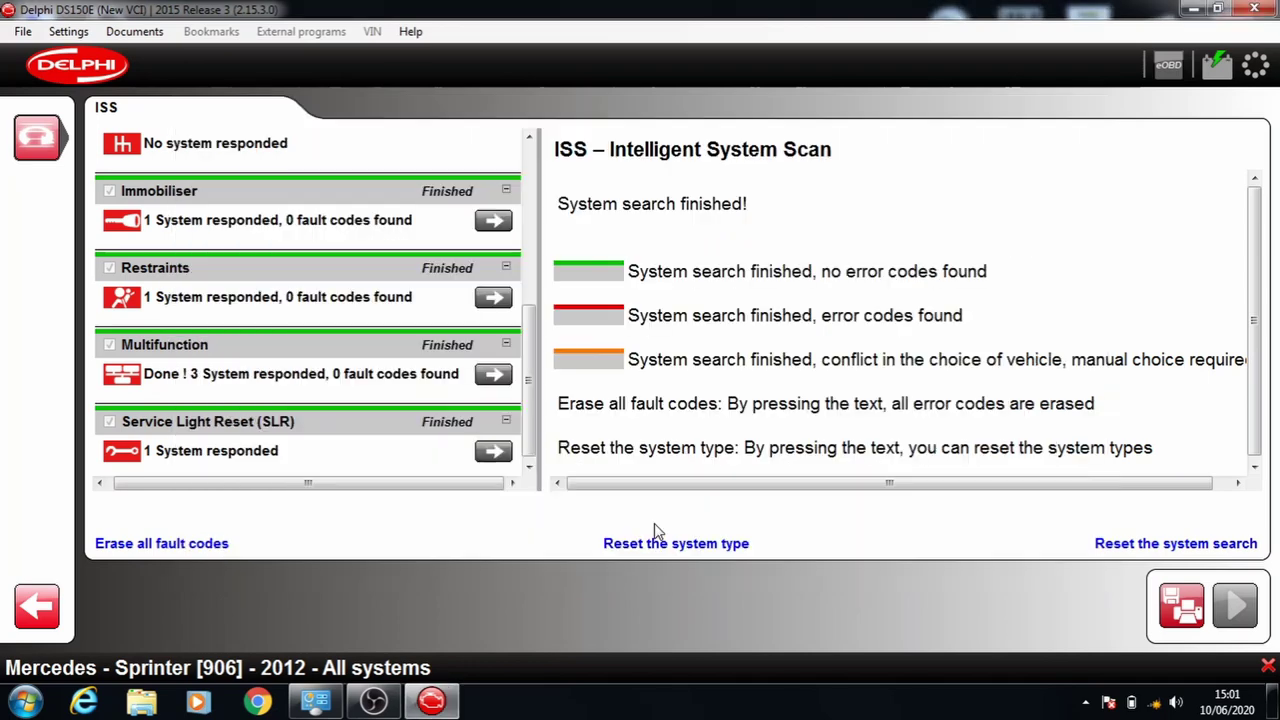
{"action": "scroll", "coordinate": [480, 420], "scroll_direction": "up", "scroll_amount": 4}
{"action": "scroll", "coordinate": [420, 440], "scroll_direction": "up", "scroll_amount": 3}
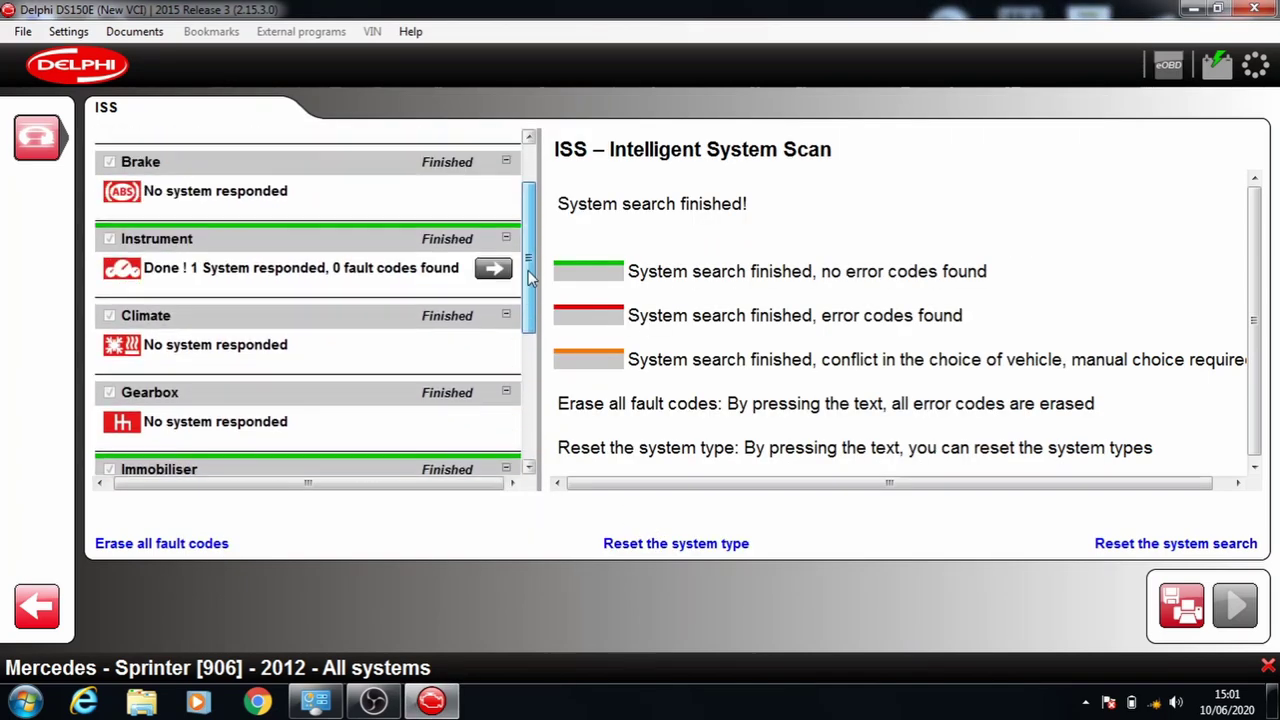
{"action": "scroll", "coordinate": [390, 455], "scroll_direction": "up", "scroll_amount": 2}
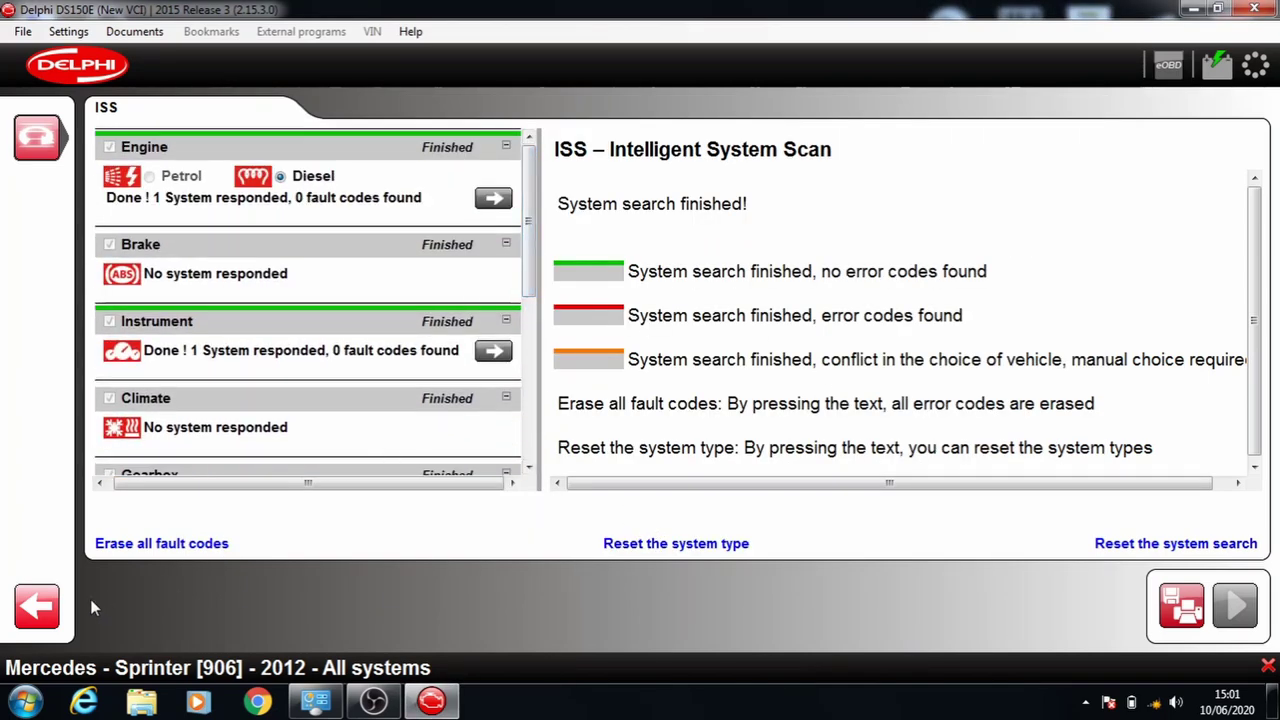
{"action": "left_click", "coordinate": [37, 606]}
{"action": "left_click", "coordinate": [568, 451]}
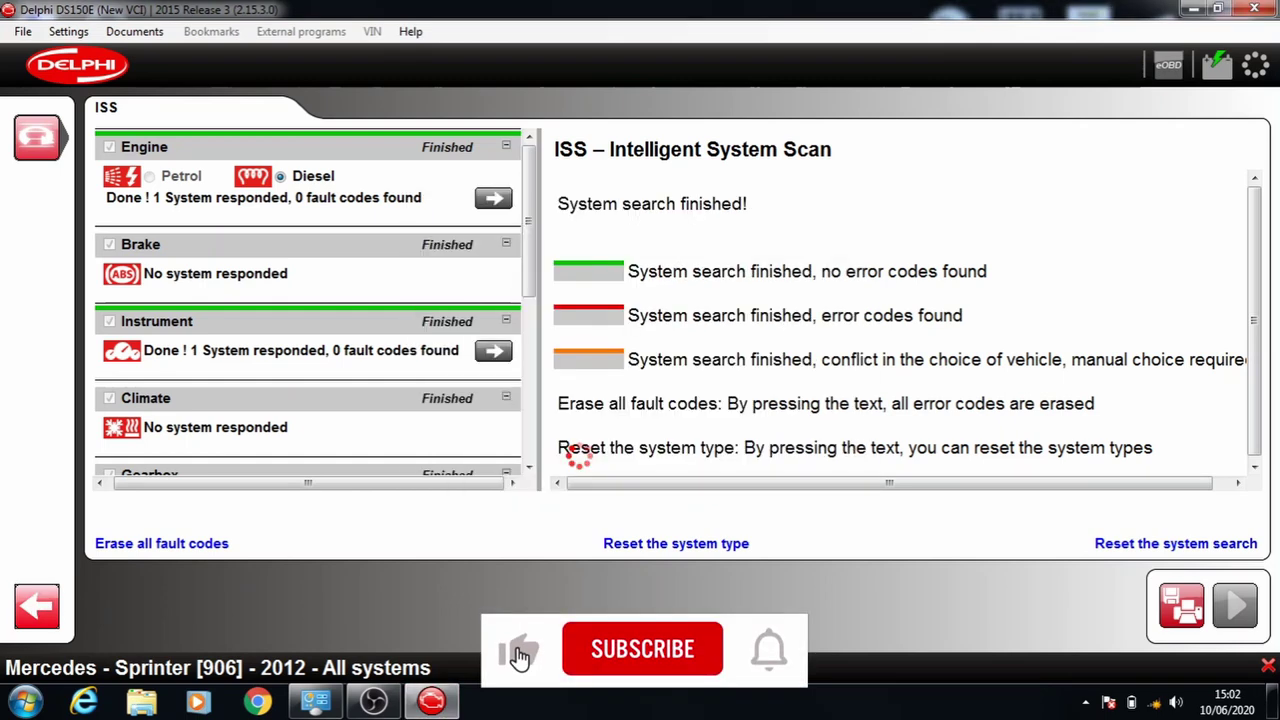